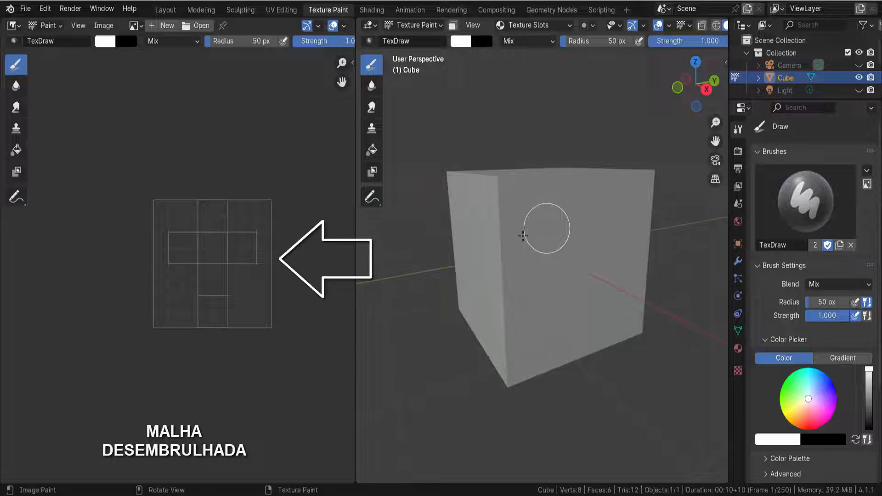
scroll(222, 182, "up", 1)
scroll(222, 183, "up", 1)
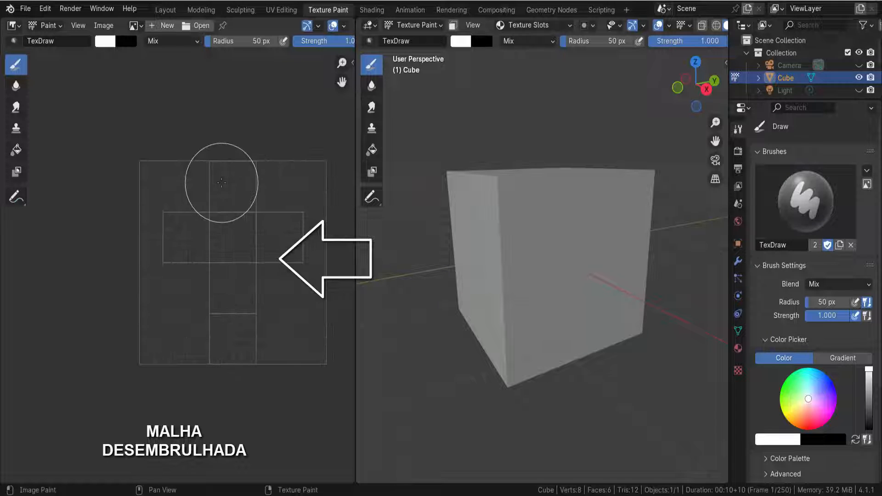
left_click_drag(341, 81, 302, 85)
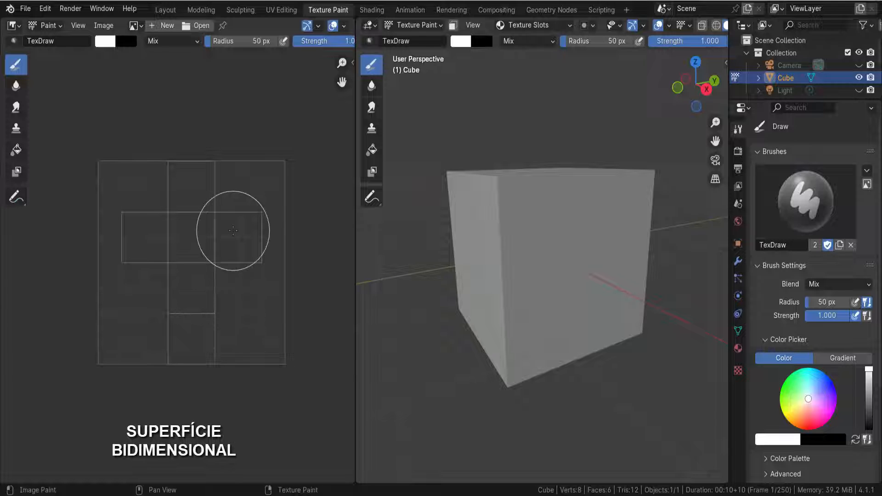
scroll(513, 280, "down", 1)
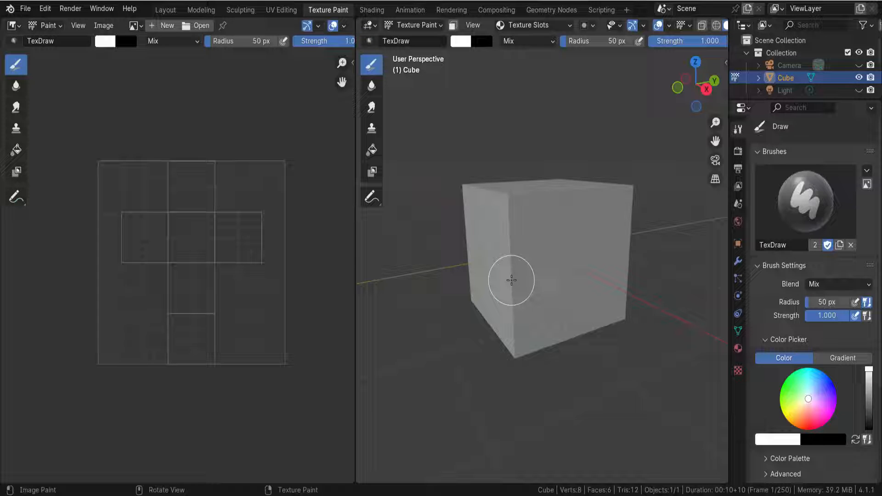
Set the texture paint brush's primary color to green
left_click(466, 45)
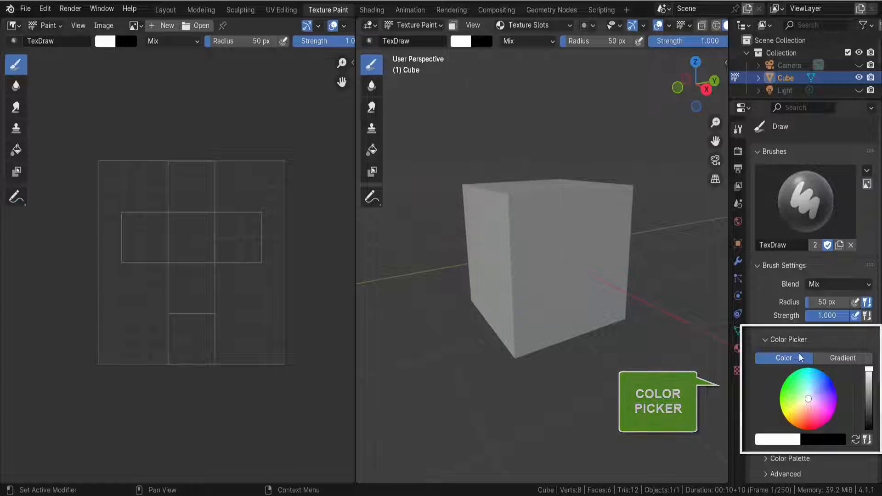
scroll(790, 342, "down", 4)
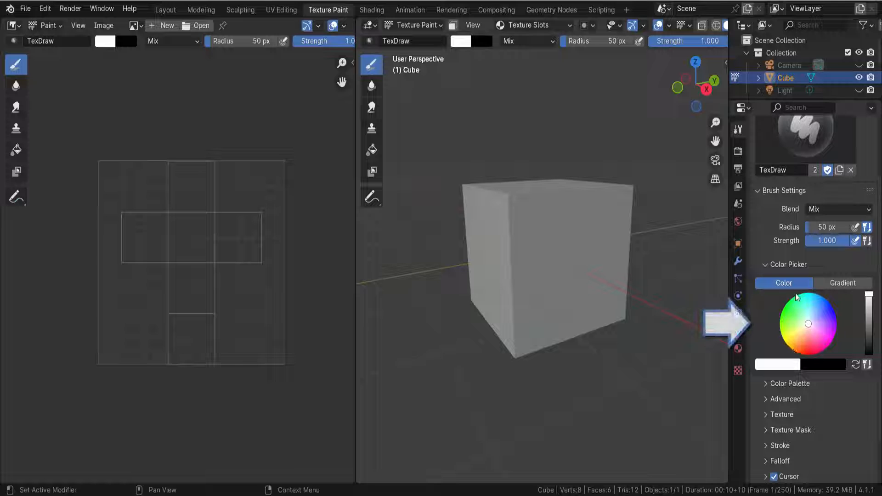
left_click(466, 43)
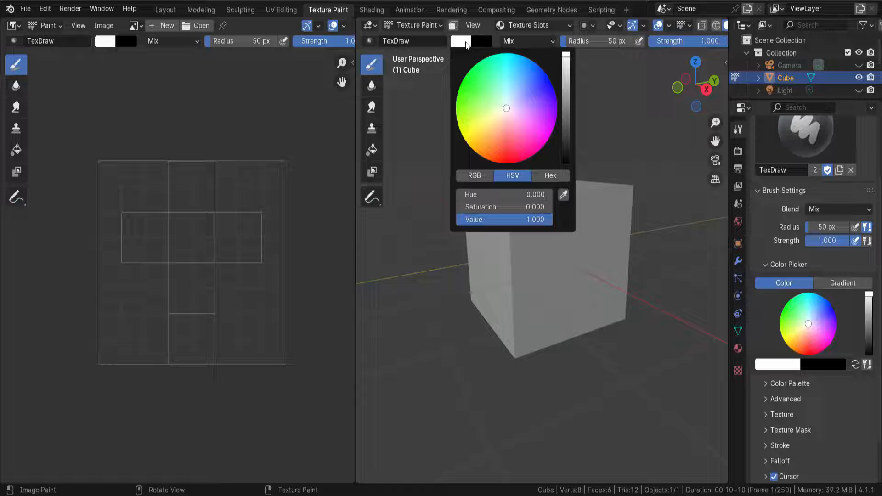
left_click(475, 81)
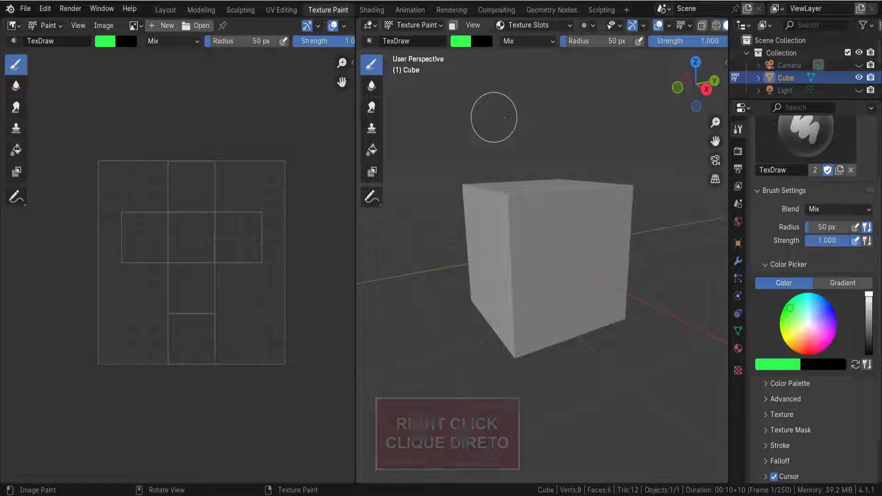
Set the brush radius to 25 px and try adjusting the brush angle interactively
right_click(526, 118)
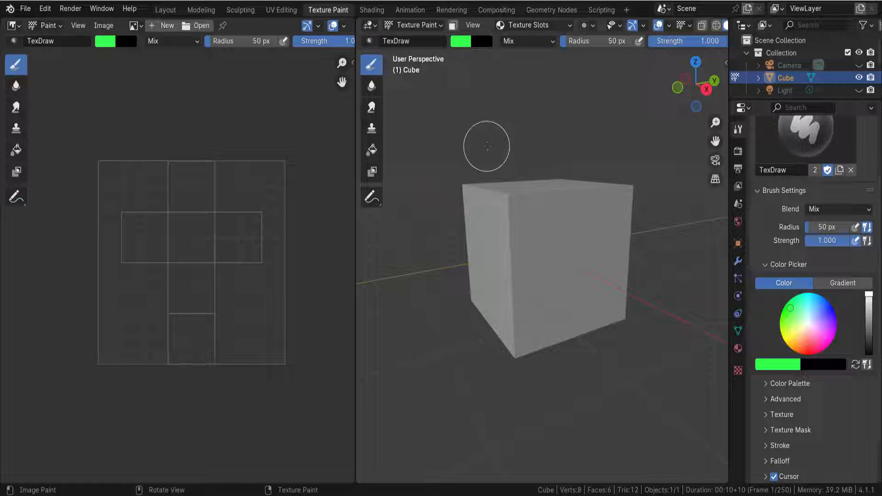
key("f")
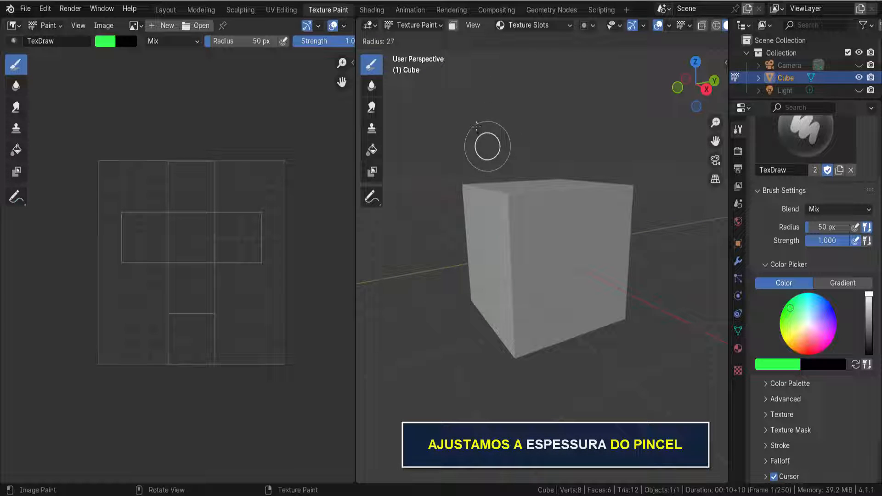
left_click(476, 125)
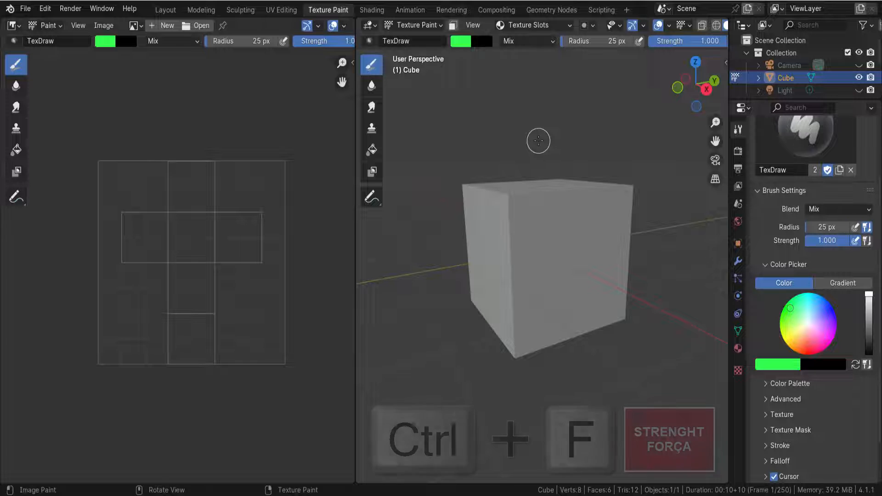
key("ctrl+f")
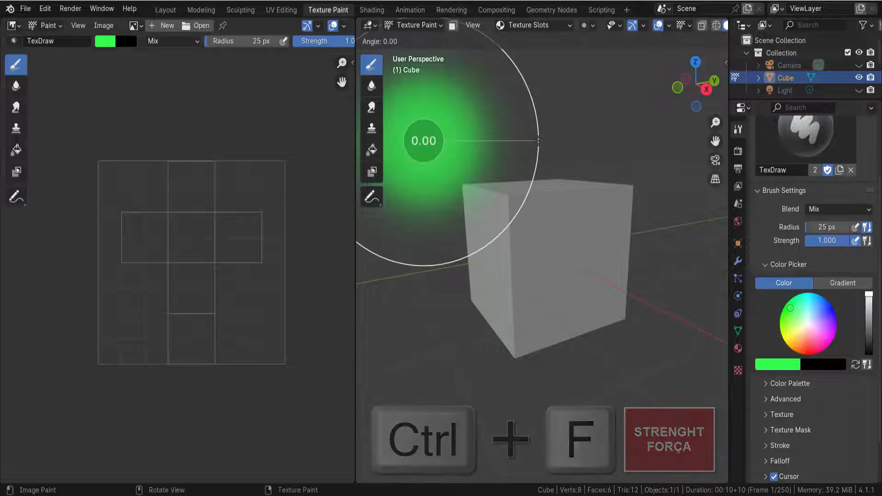
left_click(463, 143)
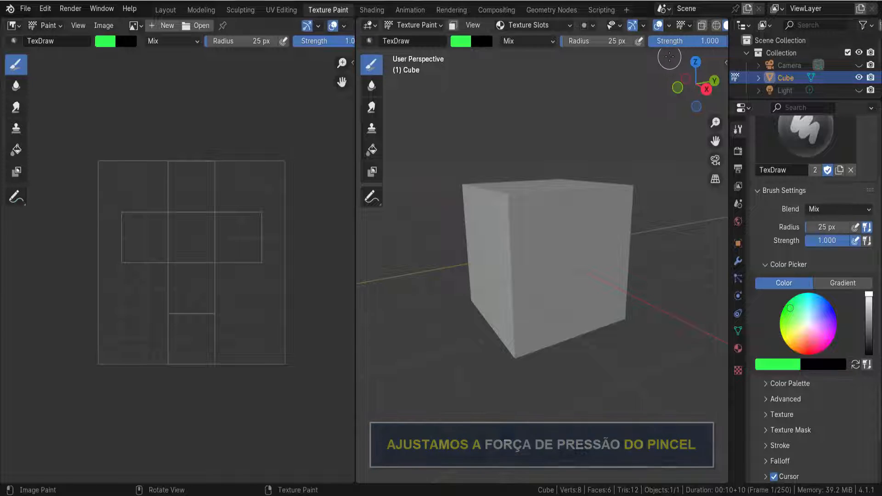
scroll(621, 45, "down", 3)
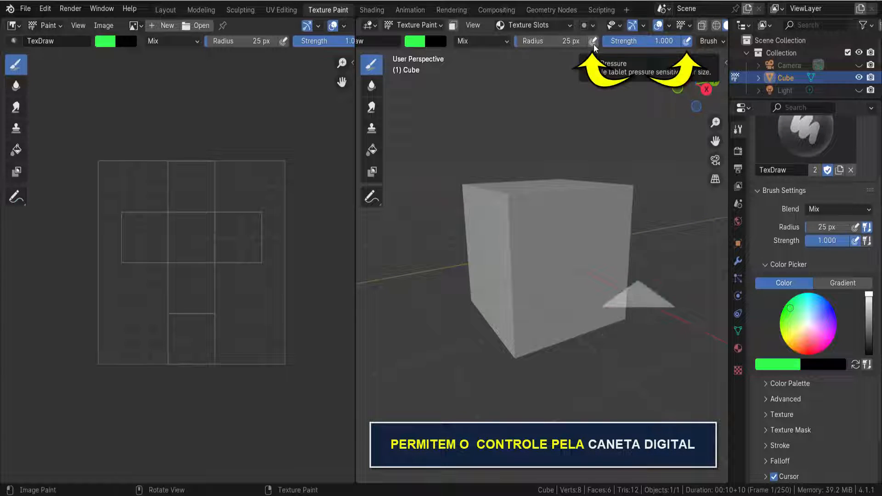
left_click(593, 42)
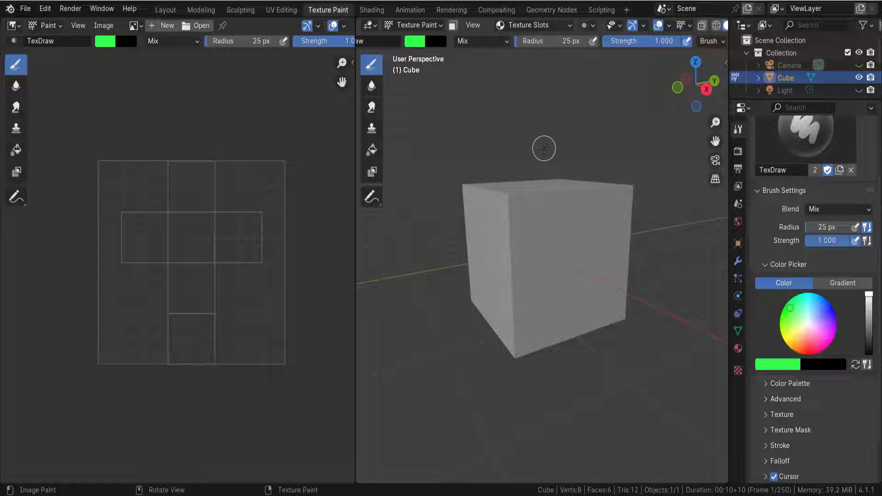
middle_click_drag(553, 127, 515, 130)
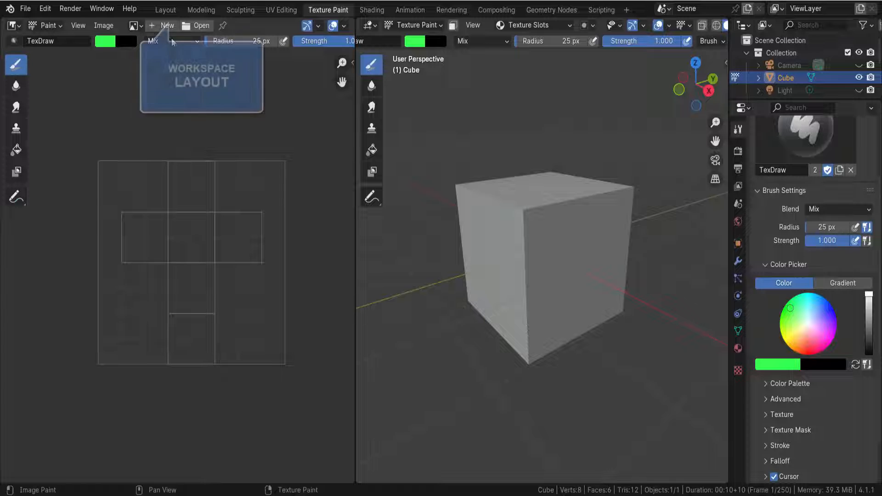
Switch to the Layout workspace, enlarge the timeline area and turn it into a Shader Editor framing the cube's material nodes
left_click(165, 10)
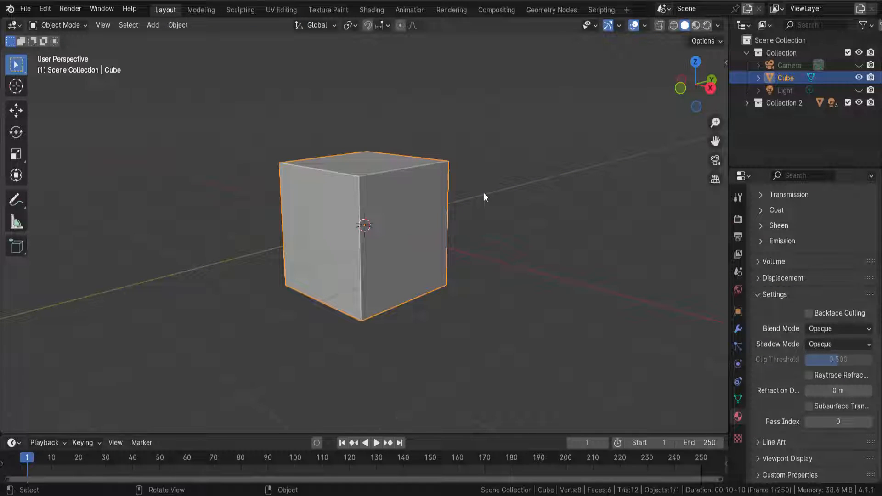
scroll(482, 192, "down", 2)
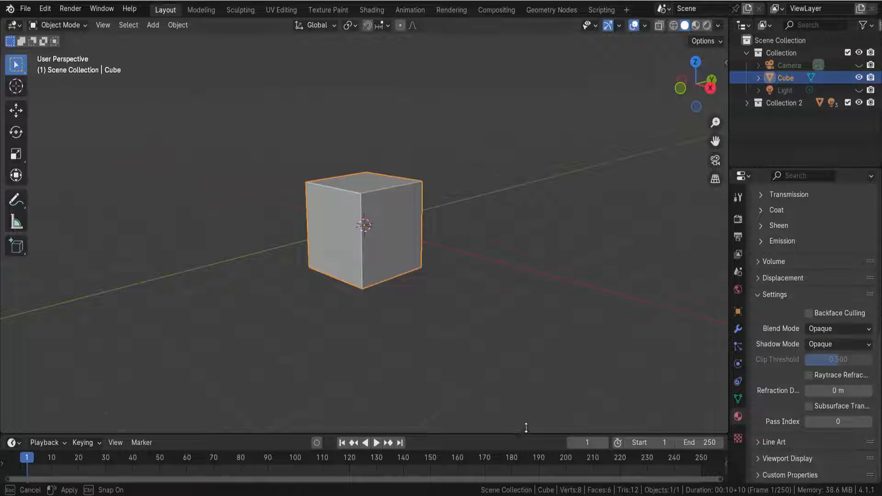
left_click_drag(524, 432, 554, 288)
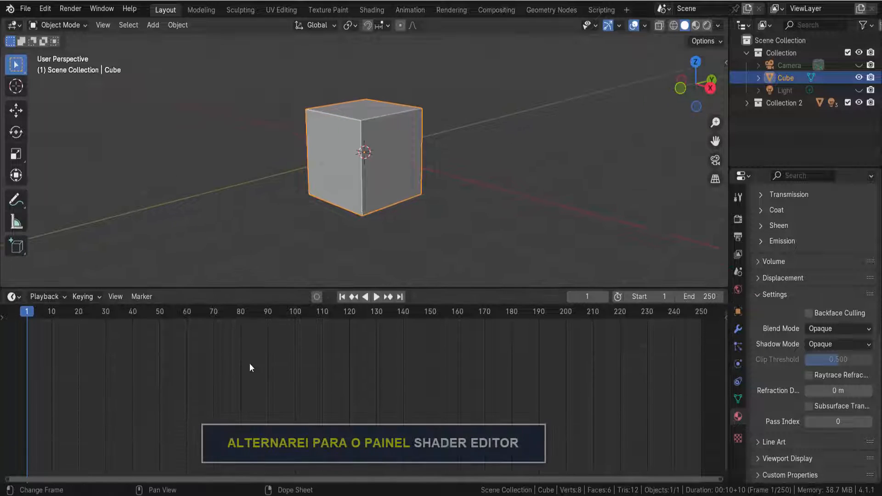
left_click(19, 299)
left_click(37, 409)
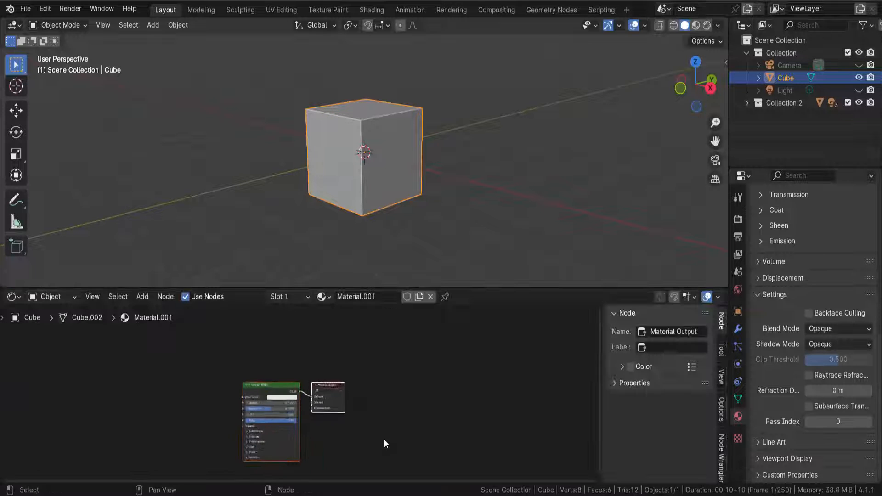
middle_click_drag(419, 450, 508, 407)
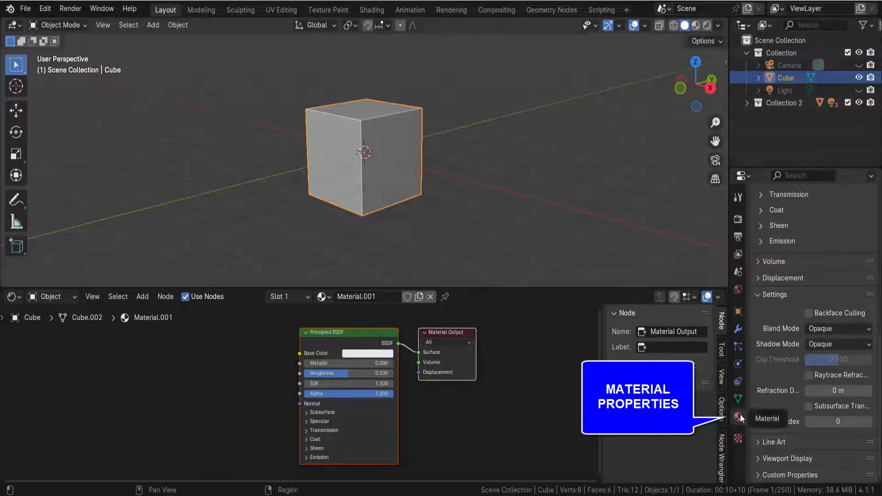
Bring up the start of the cube's material properties and switch the cube from Object Mode to Texture Paint mode
scroll(775, 351, "up", 15)
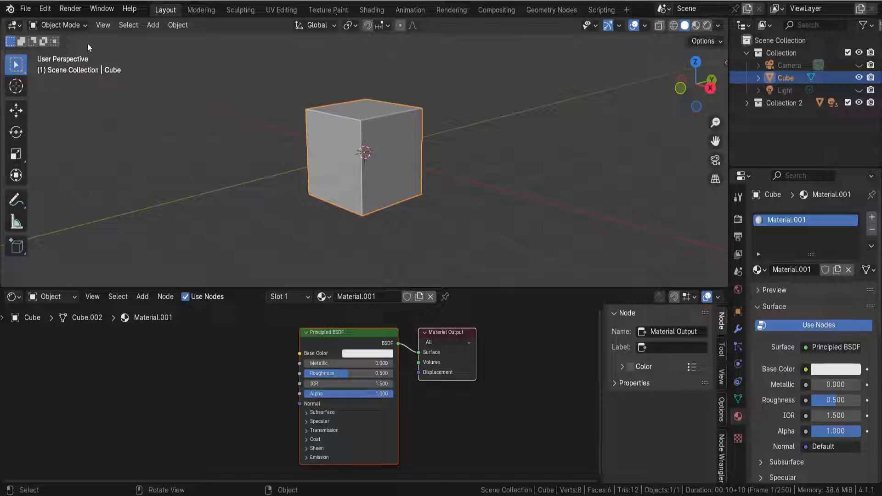
left_click(84, 24)
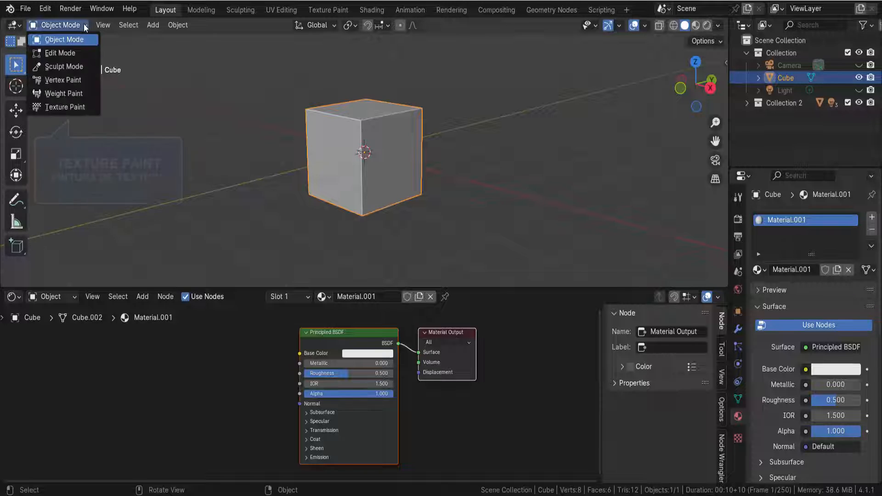
left_click(72, 105)
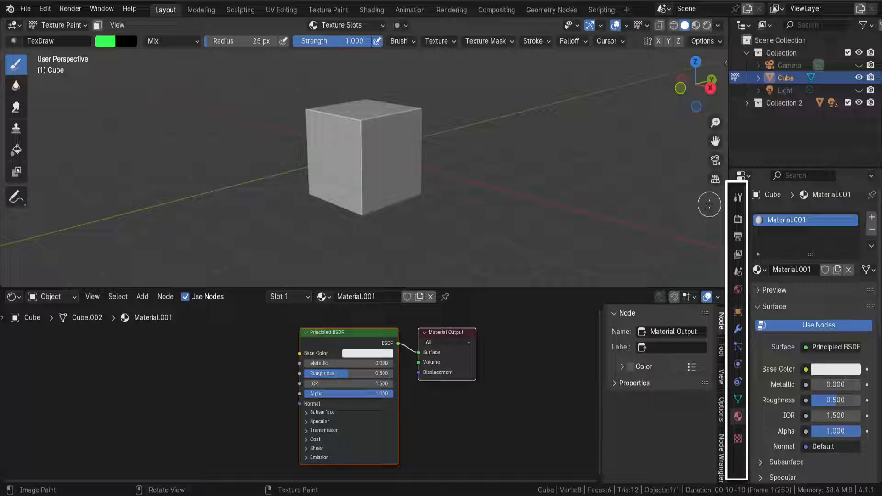
Set the brush color to salmon red in the tool settings and try to paint on the cube
left_click(739, 199)
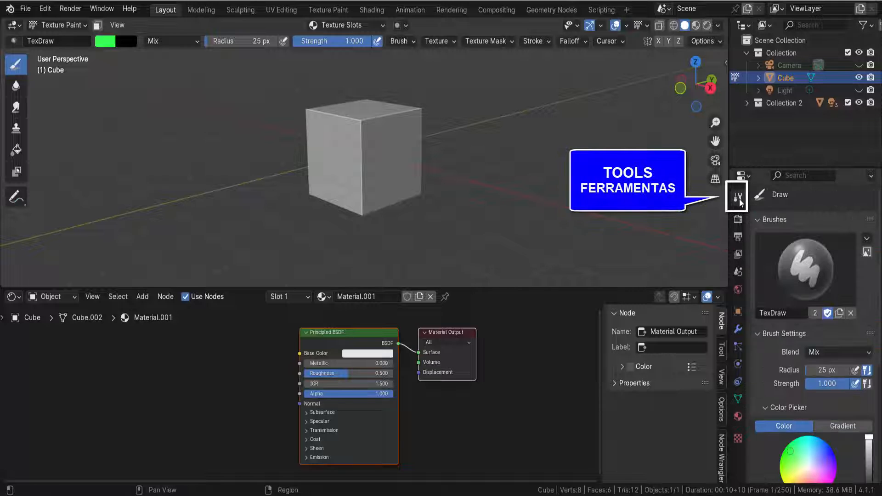
scroll(798, 250, "down", 1)
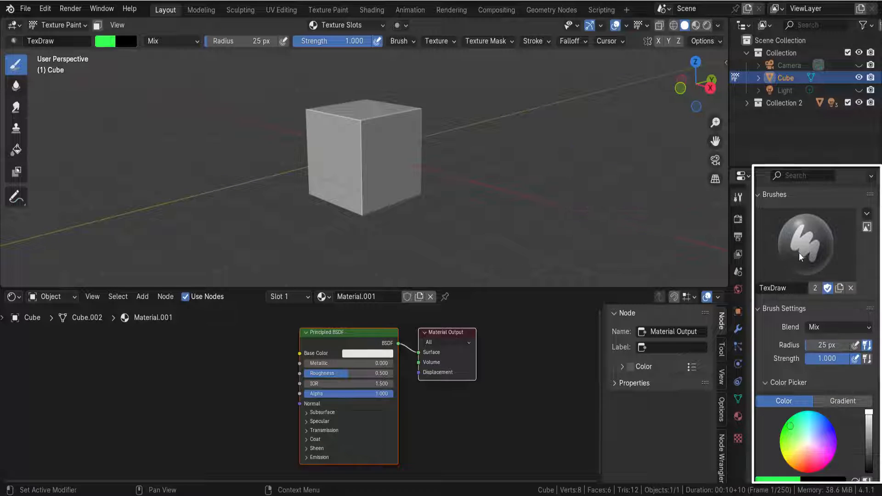
scroll(798, 253, "down", 6)
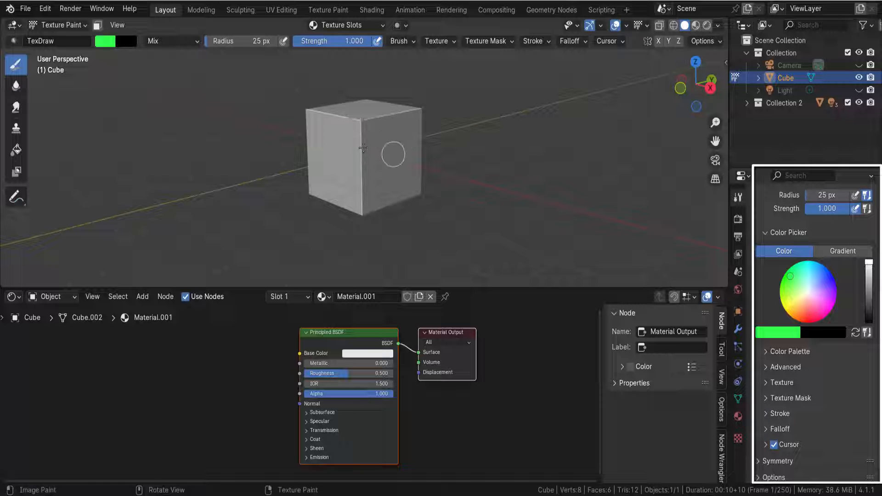
left_click(806, 311)
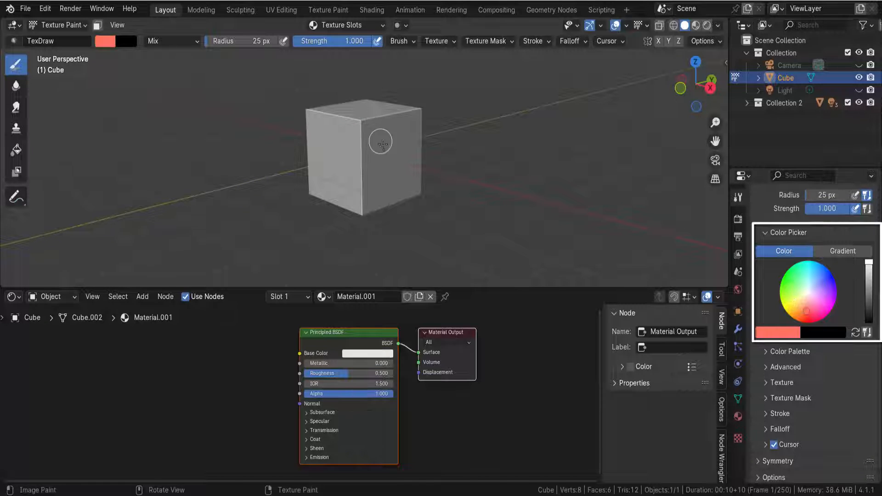
left_click(388, 152)
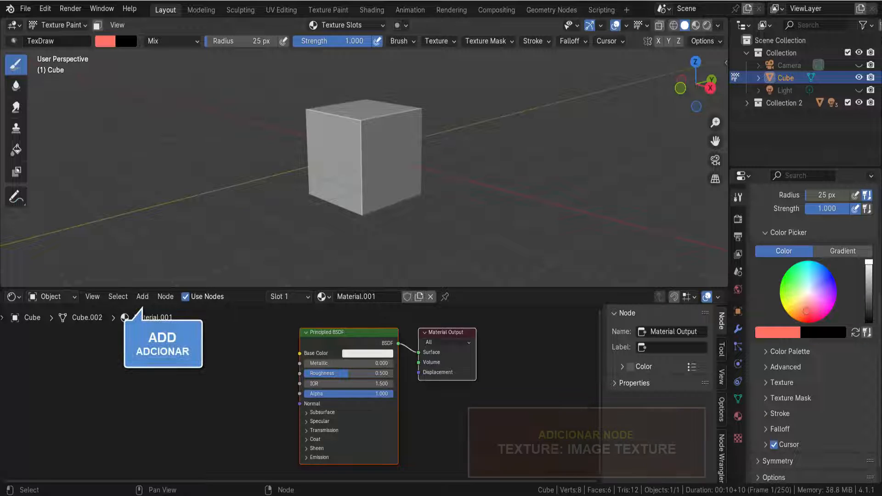
Add an Image Texture node to the cube's material and place it in front of the Principled BSDF node
left_click(145, 297)
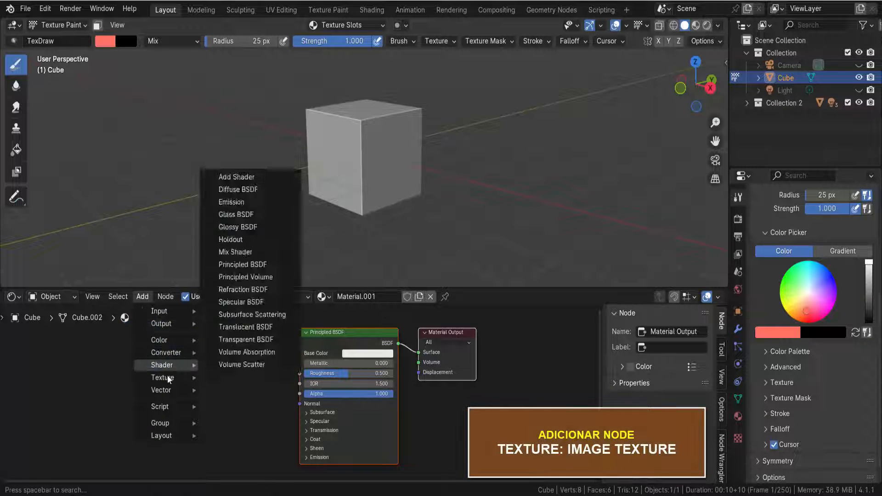
mouse_move(167, 377)
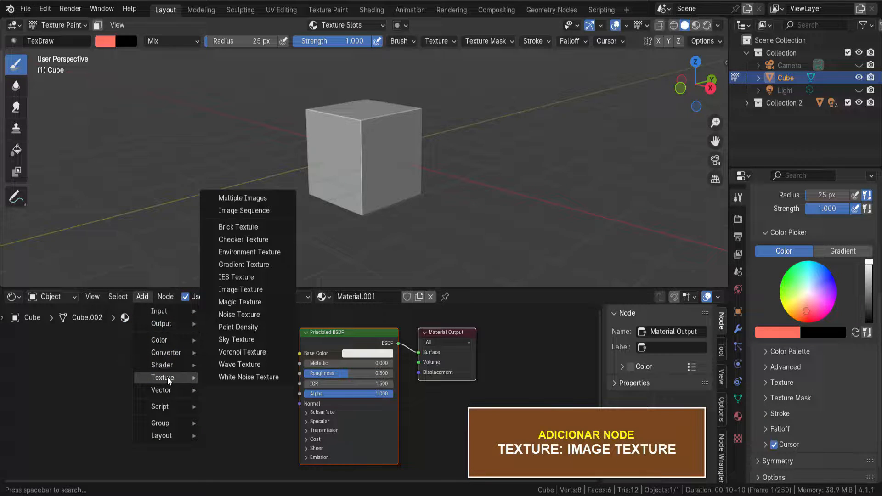
left_click(240, 290)
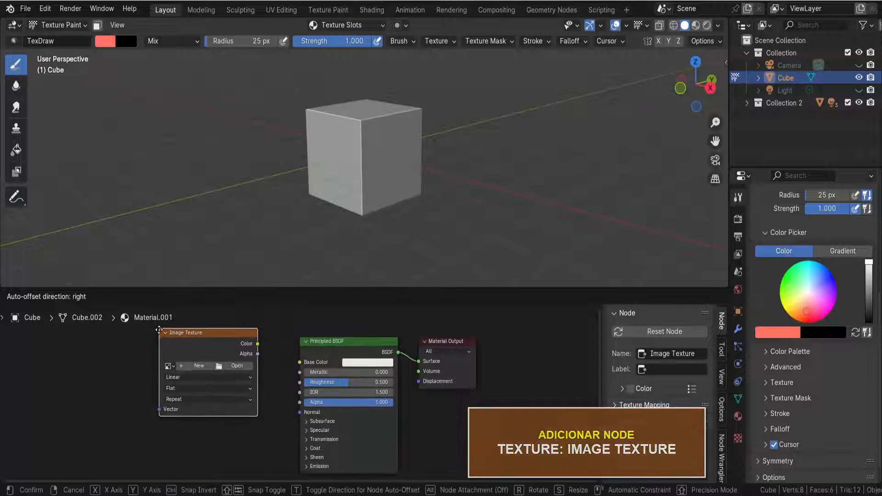
left_click(161, 339)
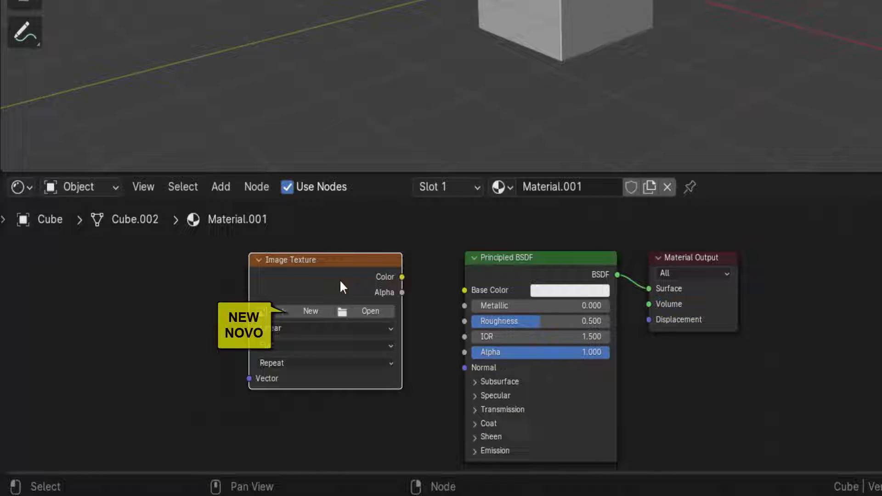
Create a blank black 2048 × 2048 px image named EXEMPLO 1 TEXTURA in the Image Texture node and connect its Color to Base Color
left_click(310, 311)
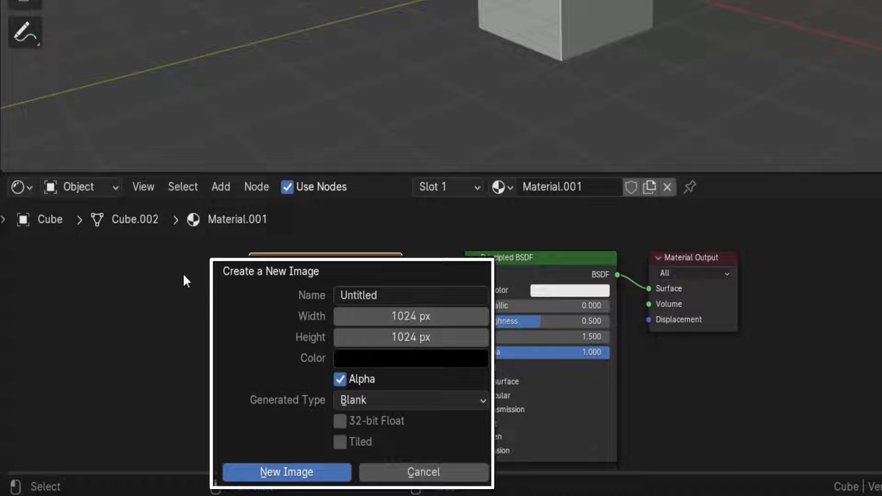
left_click(384, 297)
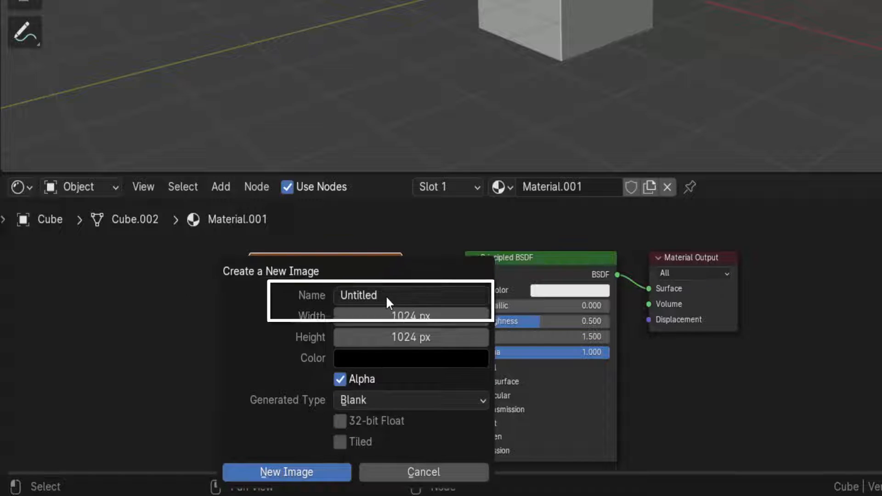
type("EXEMPLO 1")
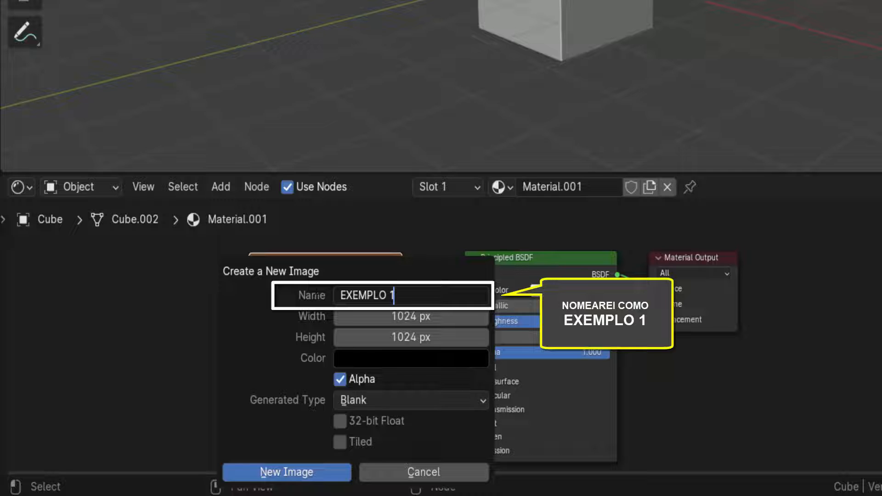
type(" TEXTURA")
key("Return")
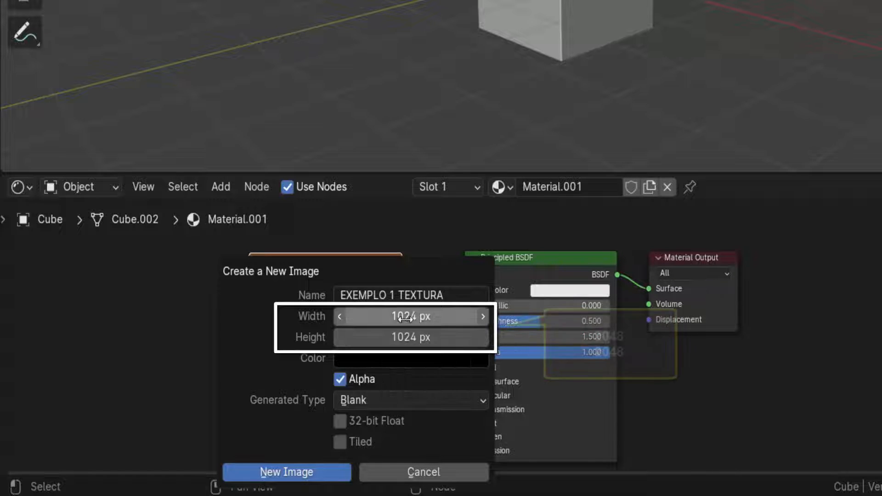
left_click_drag(405, 317, 407, 338)
type("2048")
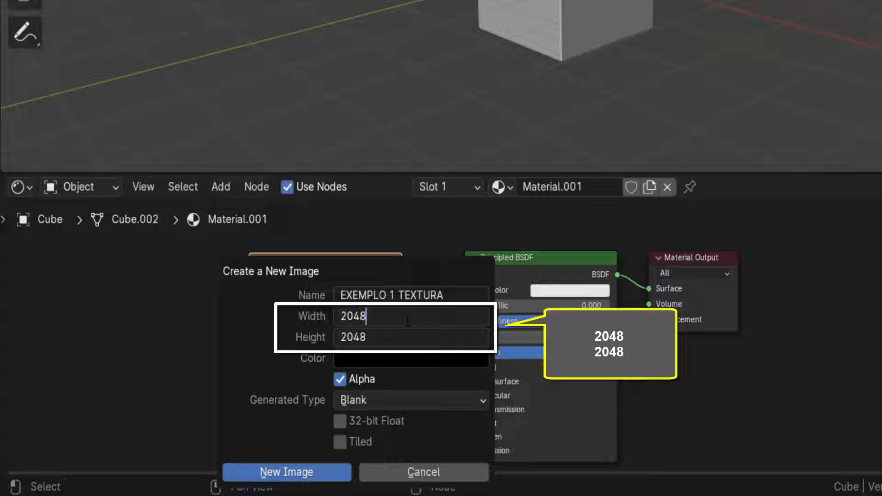
key("Return")
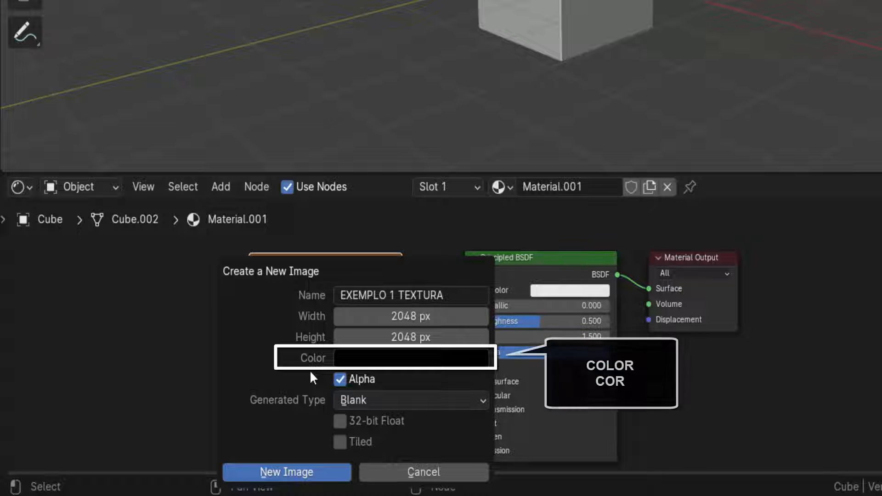
left_click(403, 363)
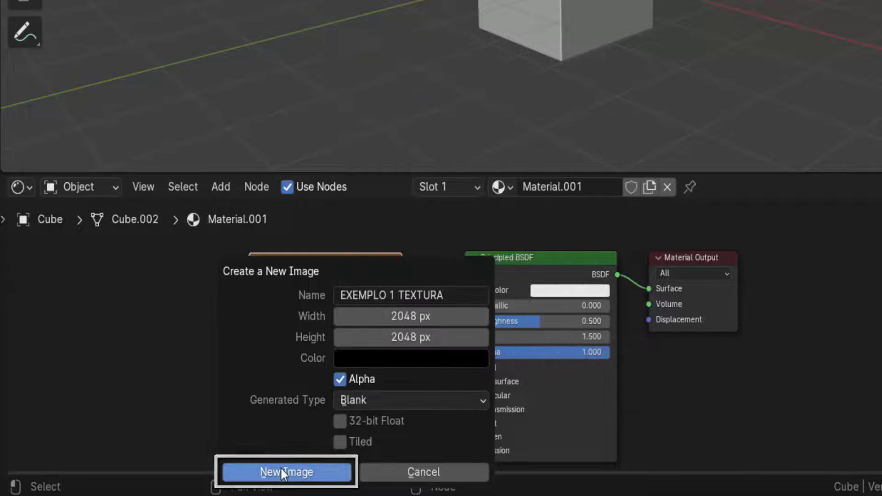
left_click(281, 469)
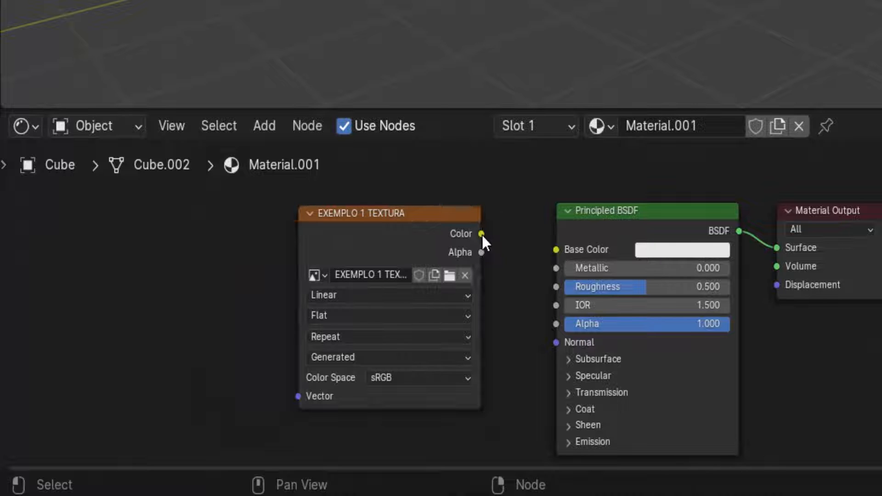
left_click_drag(482, 235, 542, 255)
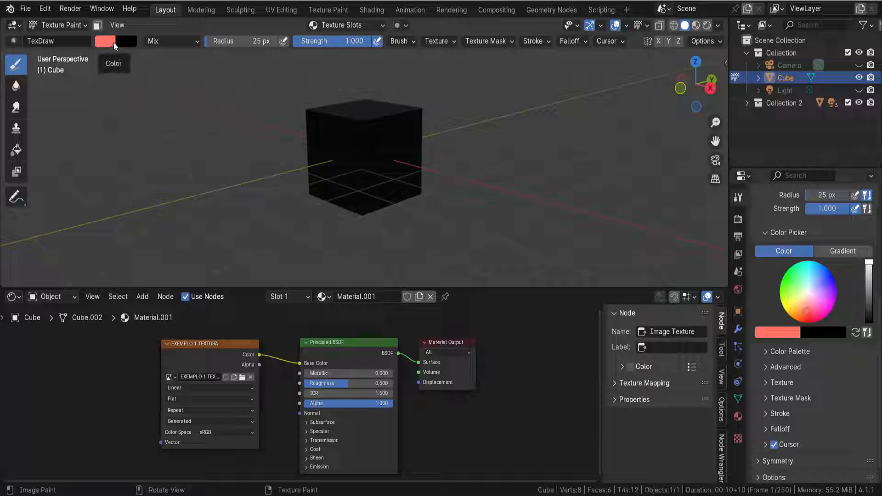
Paint a yellow patch on the cube's side face and switch the viewport to Material Preview shading
left_click(114, 43)
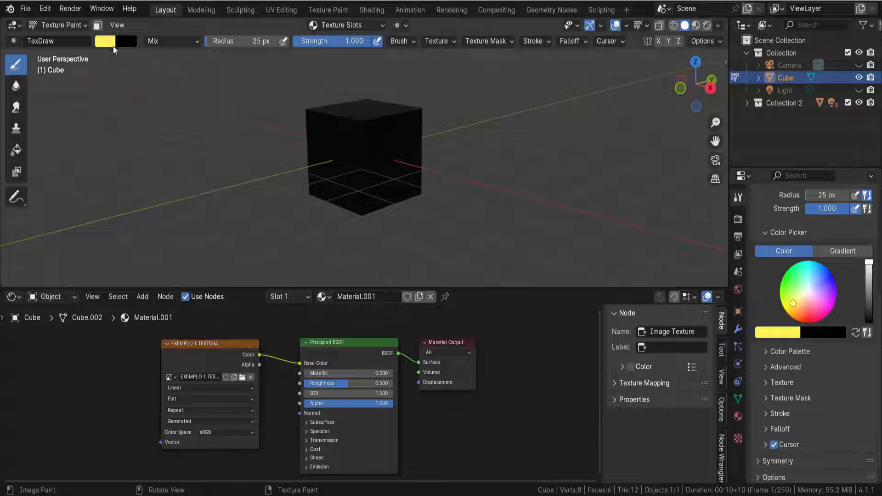
left_click(113, 46)
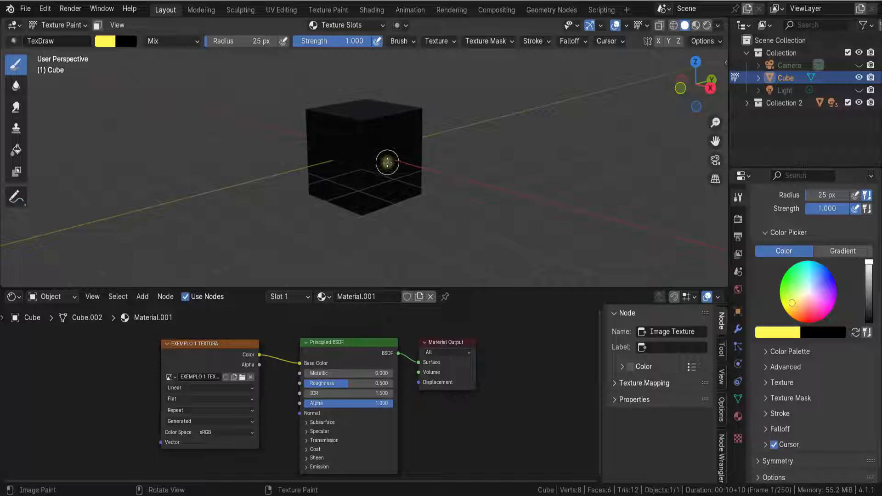
mouse_move(387, 162)
left_mouse_down()
mouse_move(400, 142)
mouse_move(377, 169)
mouse_move(387, 184)
mouse_move(397, 161)
left_mouse_up()
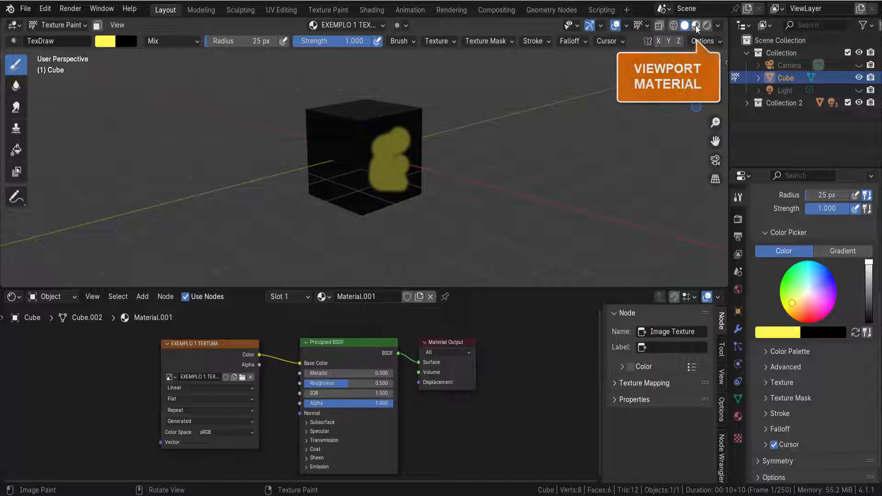
left_click(696, 26)
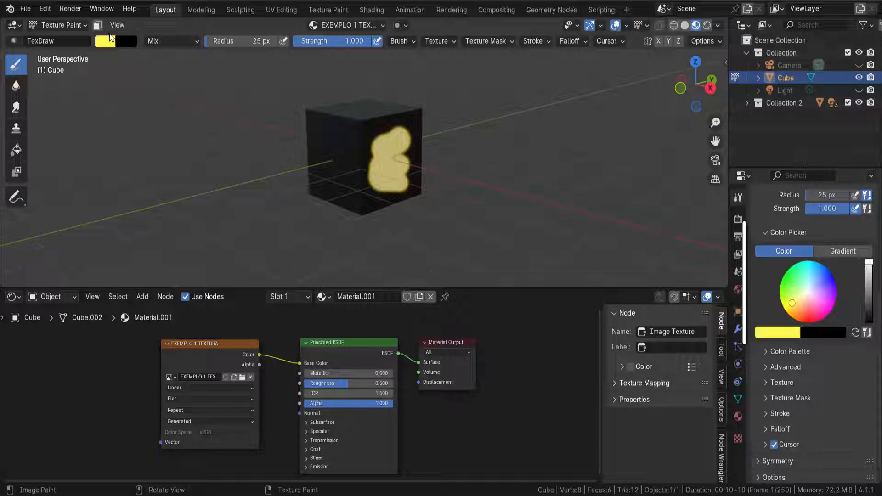
Paint an orange-red outline, a blue stroke and a green spot over the yellow patch on the cube
left_click(806, 301)
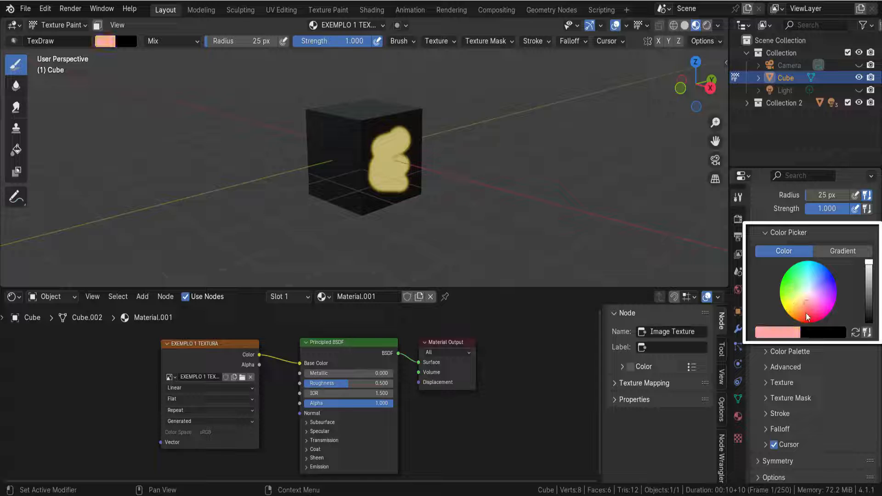
left_click(805, 314)
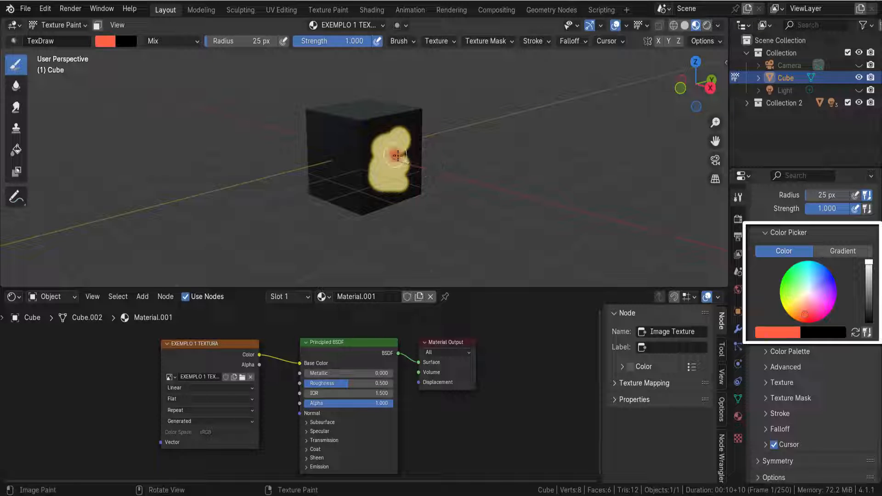
mouse_move(398, 156)
left_mouse_down()
mouse_move(411, 151)
mouse_move(411, 129)
mouse_move(396, 123)
mouse_move(377, 158)
mouse_move(378, 197)
mouse_move(415, 183)
left_mouse_up()
left_click(827, 281)
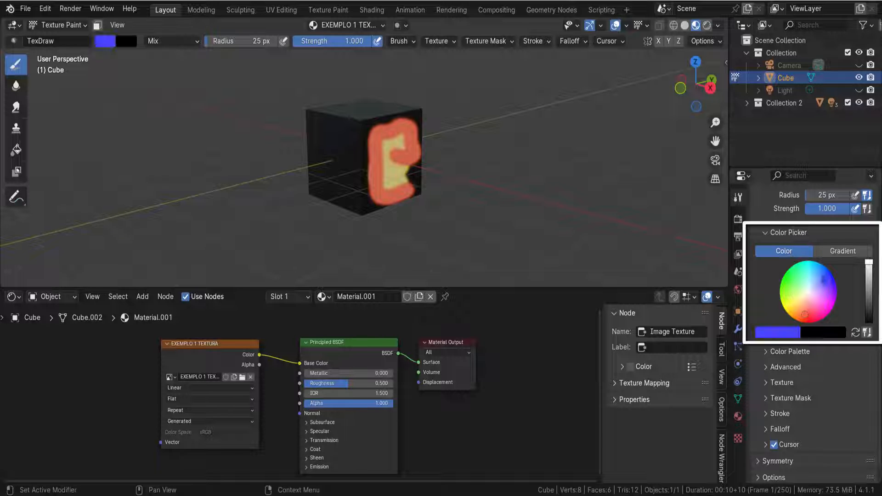
mouse_move(403, 157)
left_mouse_down()
mouse_move(398, 147)
mouse_move(394, 172)
mouse_move(391, 146)
mouse_move(399, 167)
left_mouse_up()
left_click(792, 280)
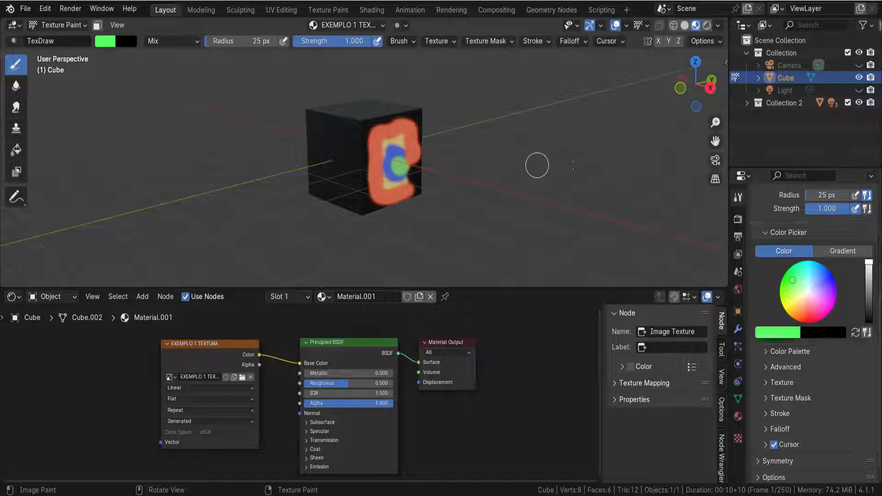
Lower the Roughness of the Principled BSDF to 0.027 and turn the painted face toward the view
mouse_move(685, 98)
left_mouse_down()
mouse_move(716, 100)
mouse_move(698, 122)
mouse_move(716, 98)
mouse_move(749, 102)
mouse_move(689, 107)
mouse_move(691, 96)
left_mouse_up()
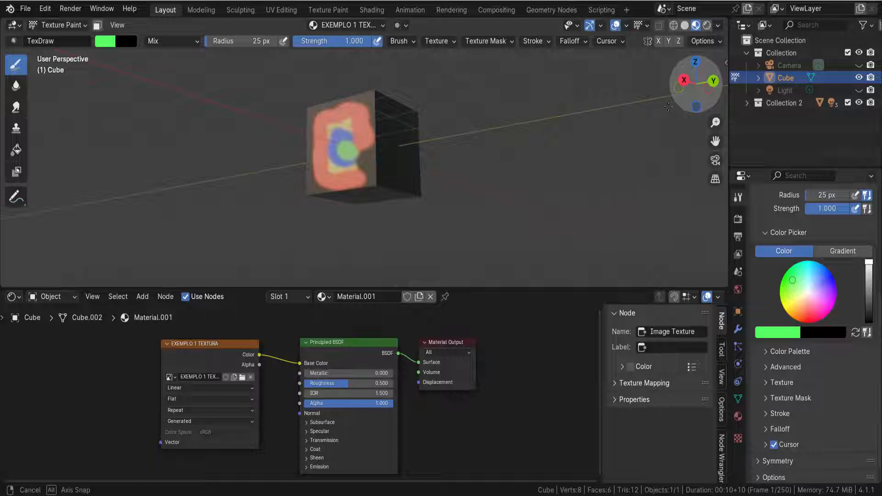
scroll(338, 190, "up", 1)
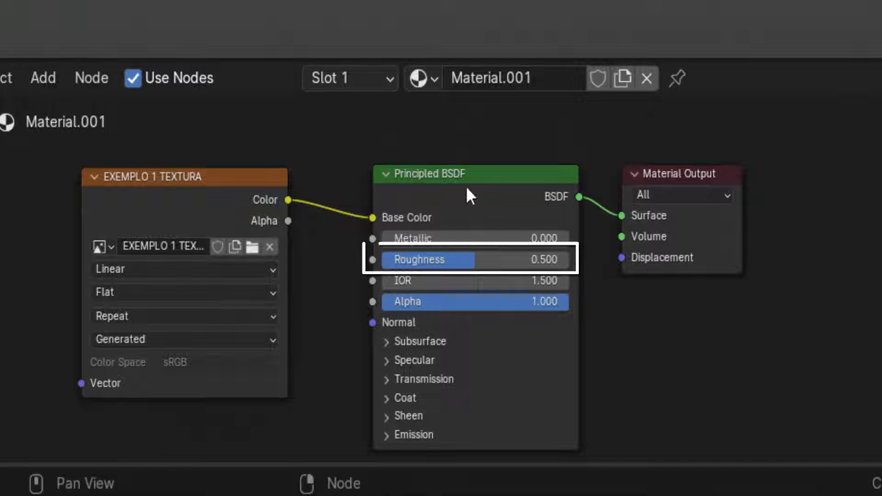
left_click_drag(458, 265, 369, 265)
mouse_move(415, 235)
middle_mouse_down()
mouse_move(452, 245)
mouse_move(506, 199)
mouse_move(453, 268)
mouse_move(499, 261)
mouse_move(462, 263)
middle_mouse_up()
Delete the EXEMPLO 1 TEXTURA node from the material and look at the cube straight along the X axis
left_click(246, 346)
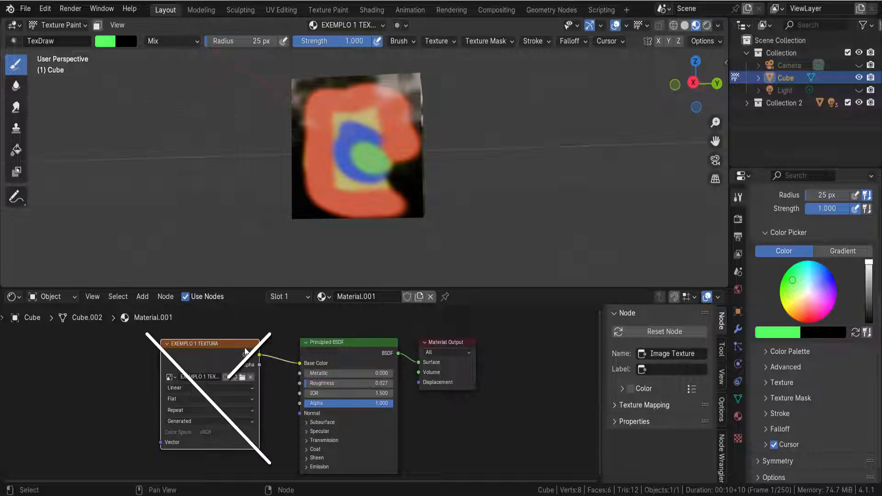
key("Delete")
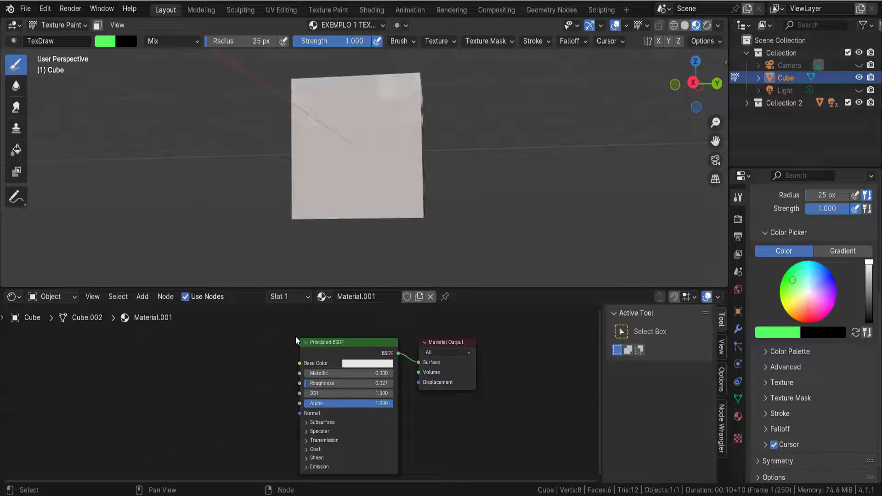
left_click(693, 83)
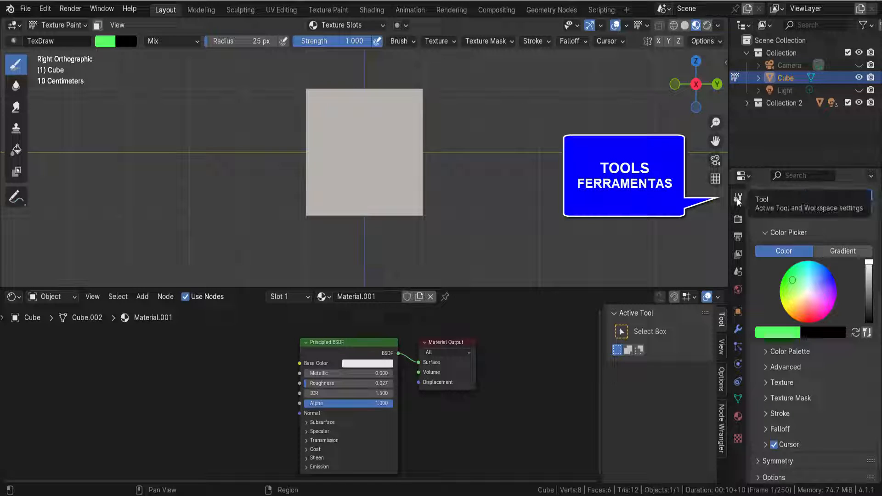
scroll(819, 245, "up", 8)
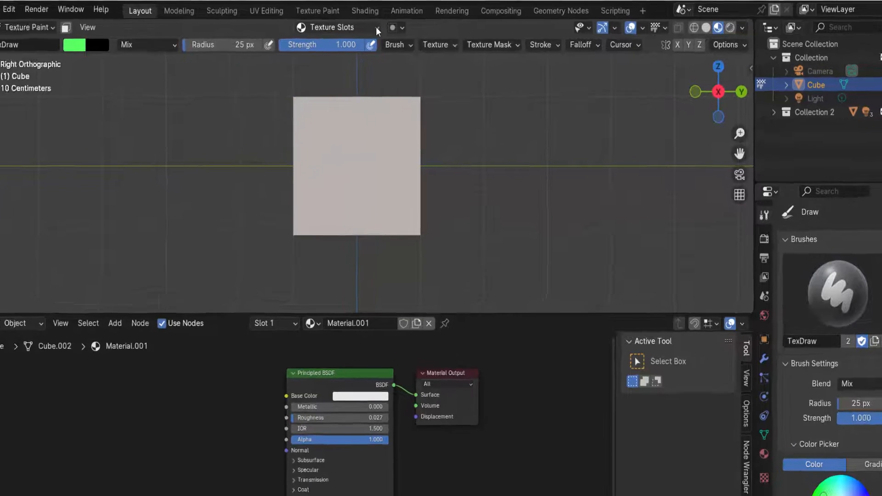
Add a Base Color paint slot named EXEMPLO 2 TEXTURA at 2048 × 2048 px through the texture slots
left_click(375, 26)
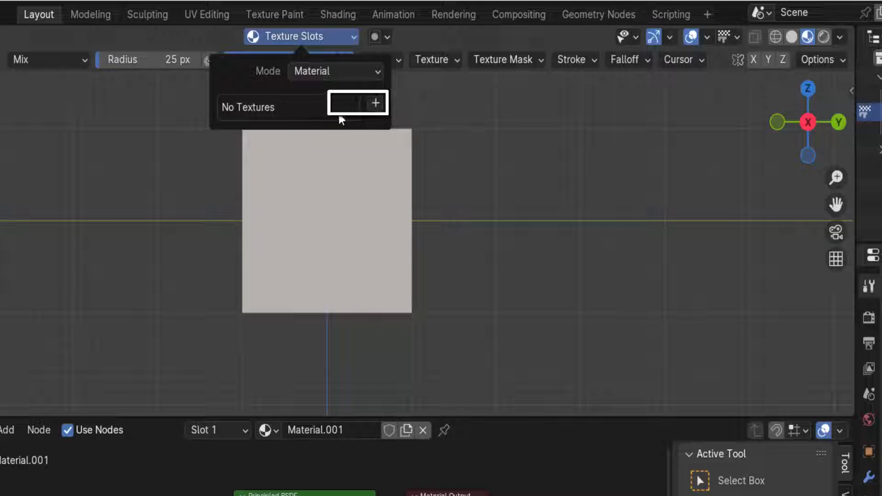
left_click(374, 103)
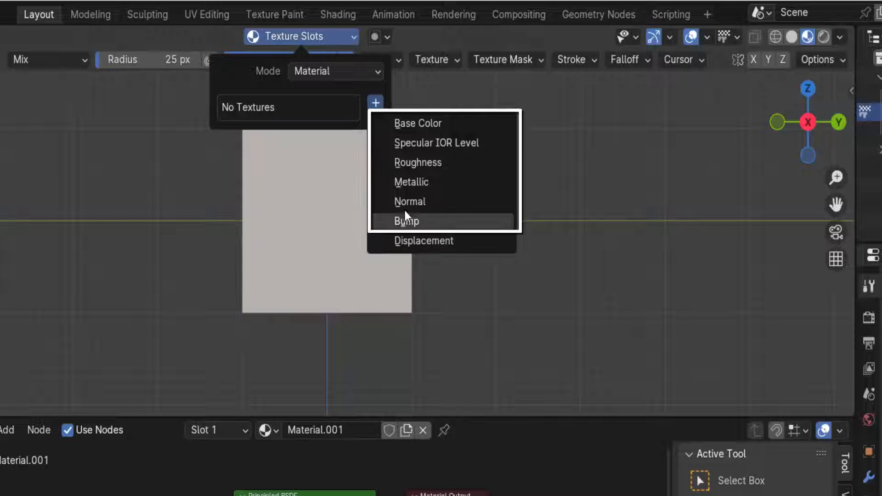
left_click(414, 124)
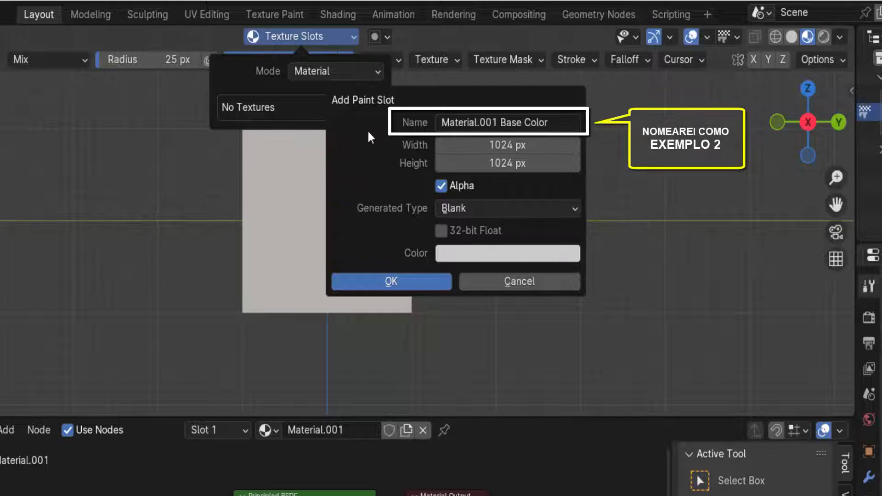
left_click(560, 129)
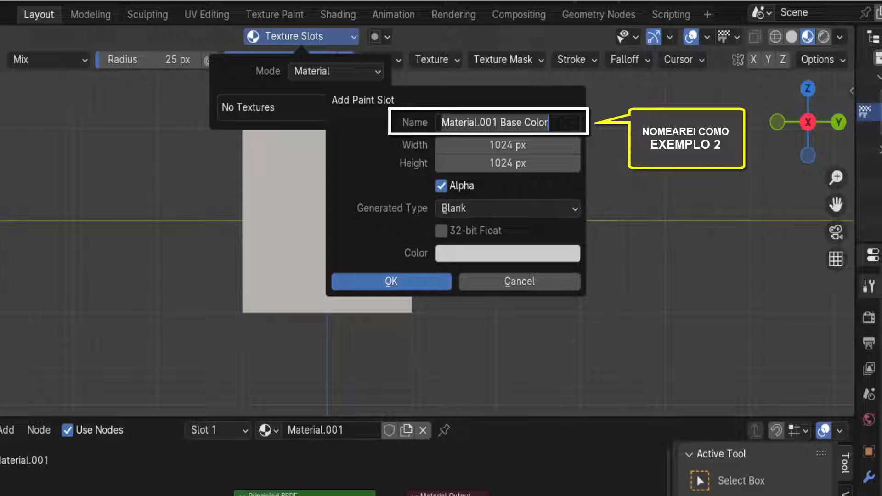
type("EXEMPLO 2 TEXTURA")
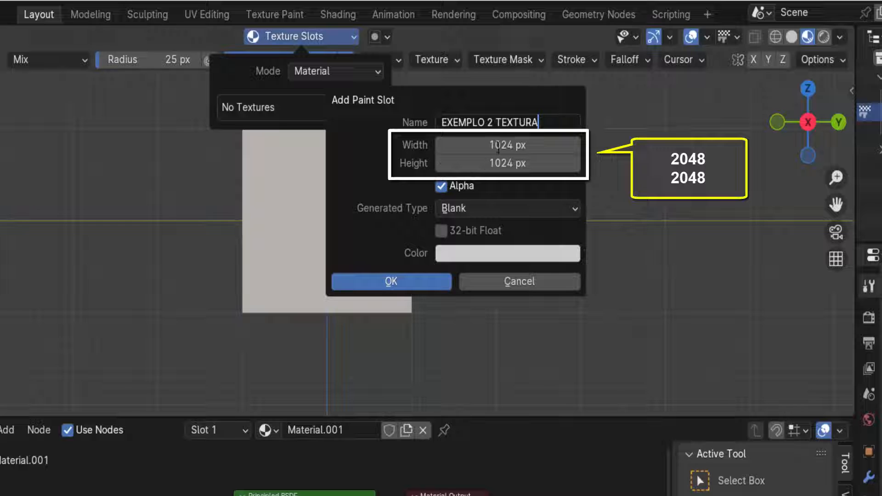
key("Return")
left_click_drag(496, 145, 496, 164)
type("2048")
key("Return")
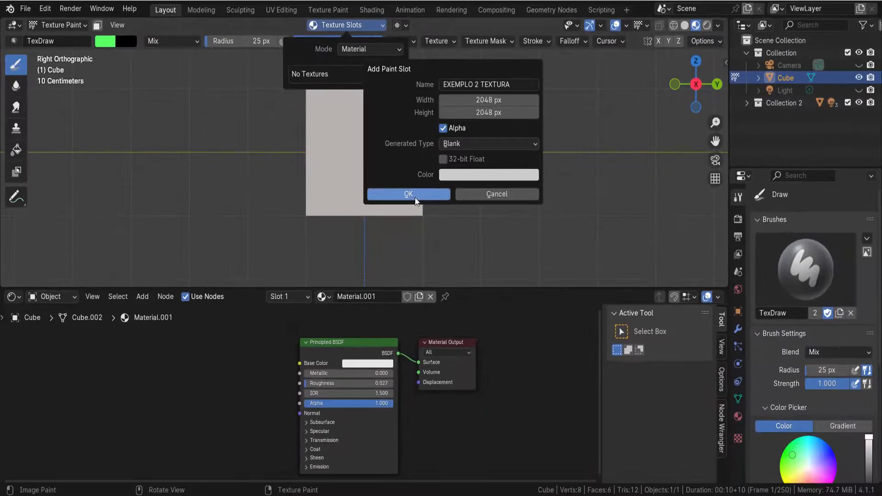
left_click(401, 287)
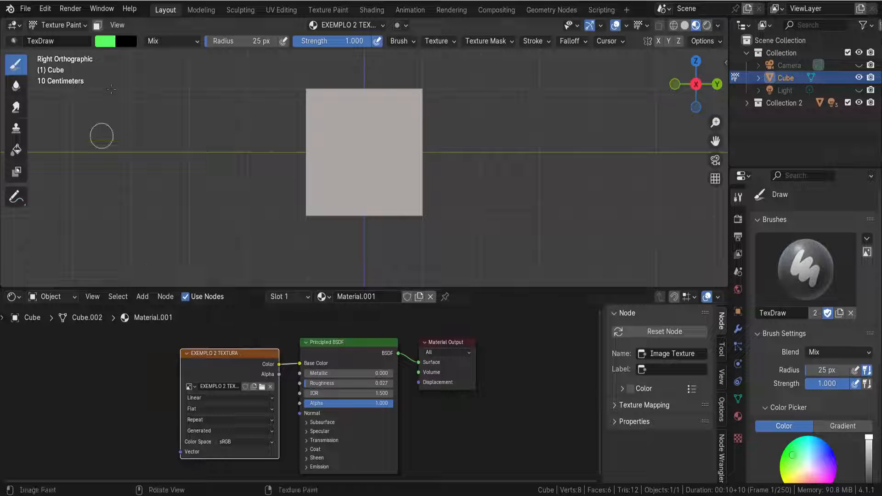
Paint an orange-red outline, a blue spot inside it and a wavy green stroke beside it on the cube's face
left_click(112, 43)
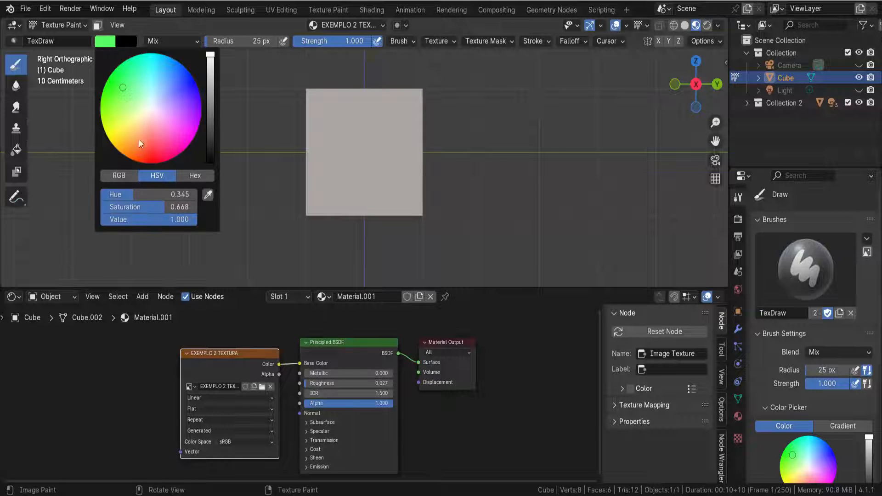
left_click(138, 140)
mouse_move(354, 129)
left_mouse_down()
mouse_move(347, 130)
mouse_move(378, 148)
mouse_move(335, 166)
mouse_move(380, 197)
mouse_move(372, 113)
mouse_move(357, 146)
mouse_move(364, 134)
mouse_move(389, 131)
mouse_move(365, 129)
mouse_move(377, 145)
mouse_move(385, 138)
mouse_move(359, 152)
mouse_move(365, 158)
left_mouse_up()
left_click(109, 41)
left_click(177, 73)
left_click(106, 41)
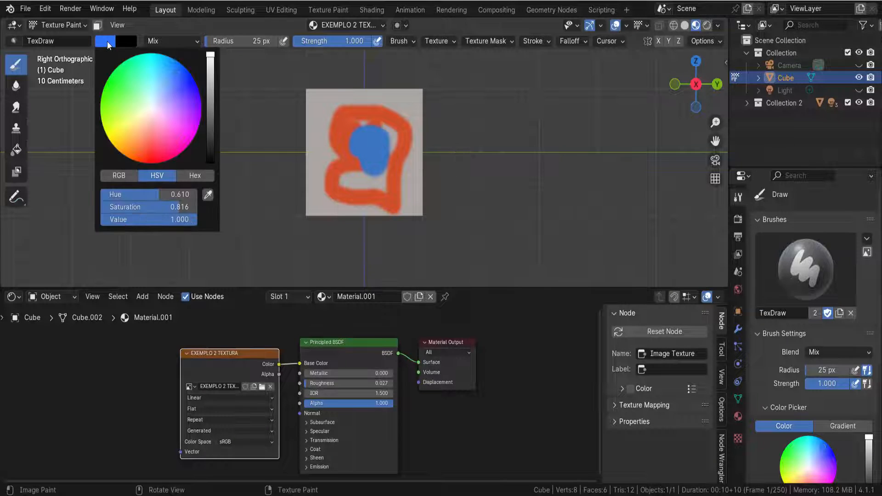
left_click(122, 90)
left_click_drag(328, 97, 335, 192)
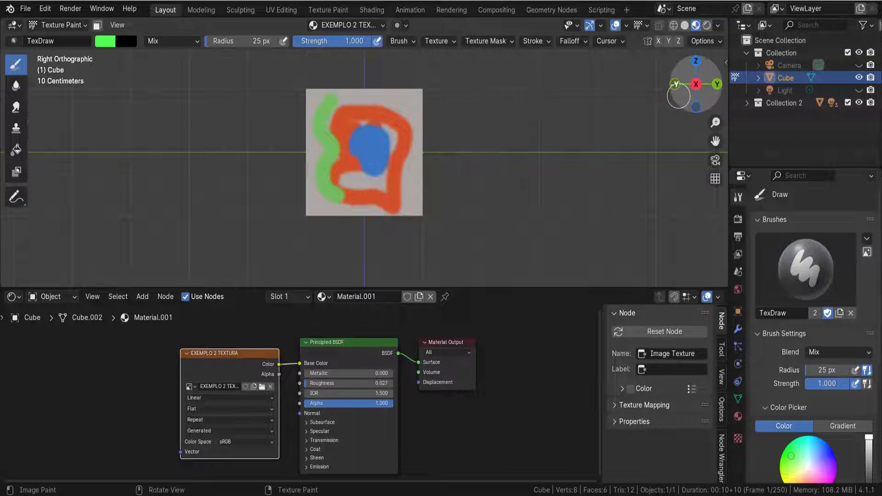
Return the cube to Object Mode and enlarge the 3D viewport by shrinking the Shader Editor
mouse_move(698, 79)
left_mouse_down()
mouse_move(685, 85)
mouse_move(721, 57)
mouse_move(650, 41)
mouse_move(608, 60)
mouse_move(702, 58)
mouse_move(657, 28)
mouse_move(661, 58)
mouse_move(624, 58)
mouse_move(664, 60)
left_mouse_up()
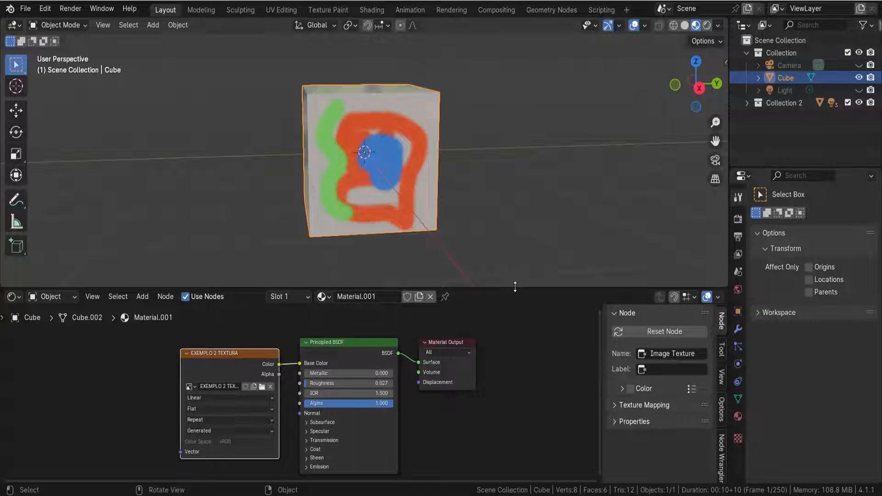
left_click_drag(515, 287, 526, 443)
scroll(497, 327, "up", 2)
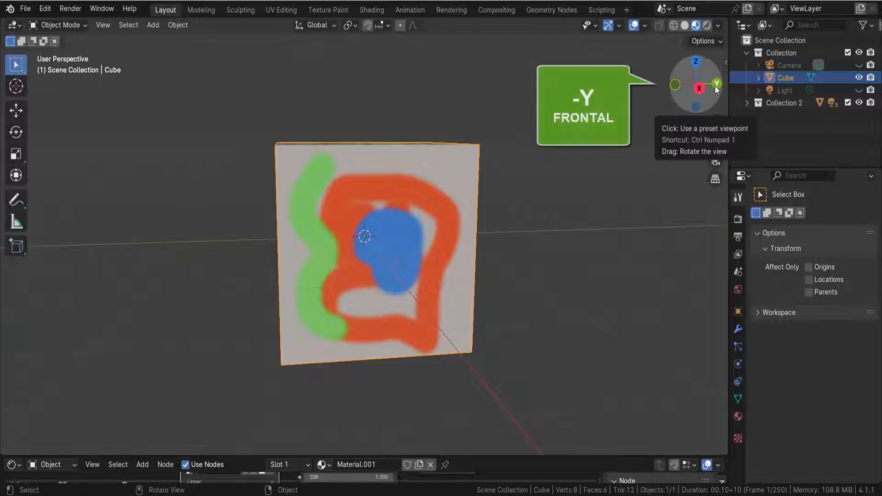
View the cube straight on from the front (-Y) and switch it to Texture Paint mode
left_click(675, 85)
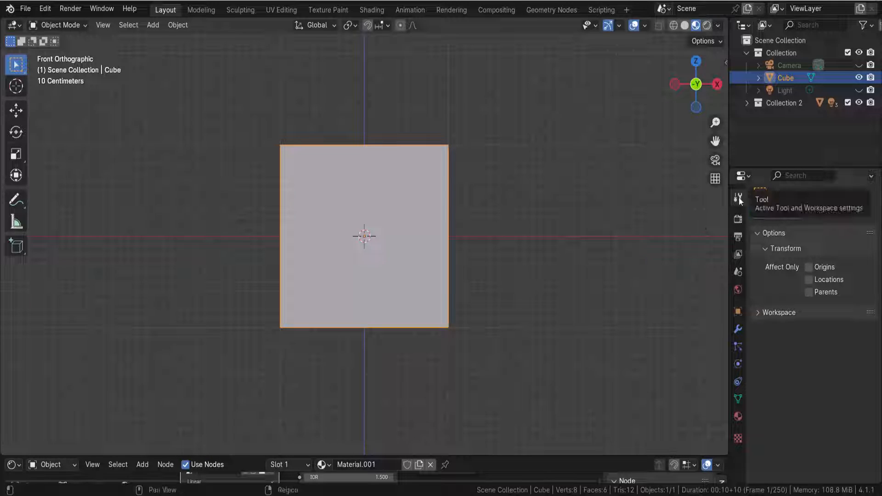
left_click(69, 25)
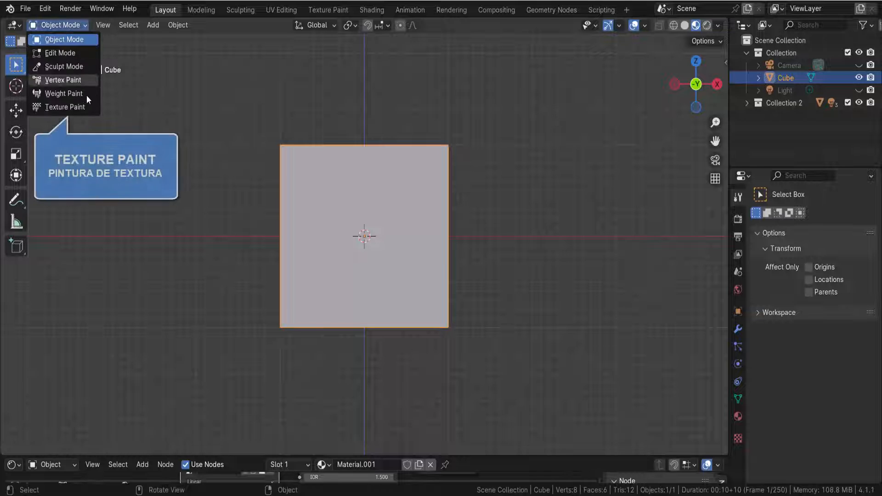
left_click(86, 107)
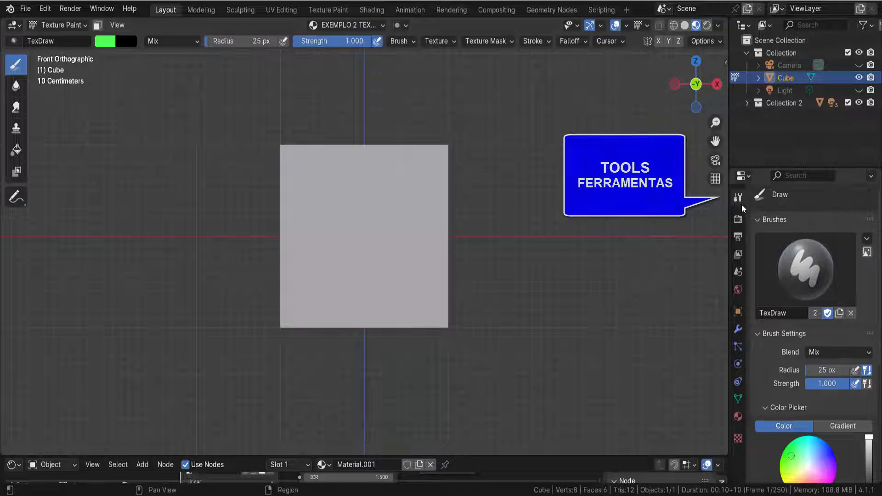
Create a new texture for the TexDraw brush in its Texture settings
scroll(770, 230, "down", 10)
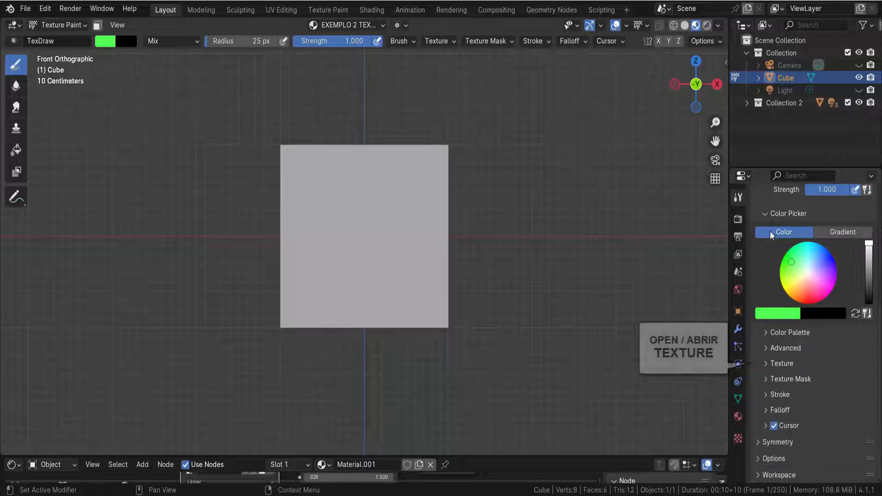
left_click(766, 364)
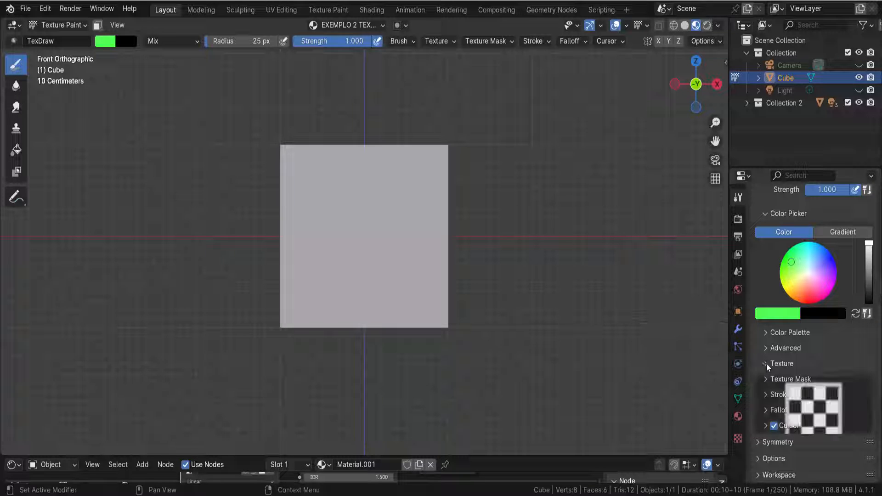
scroll(776, 361, "down", 4)
scroll(782, 356, "down", 4)
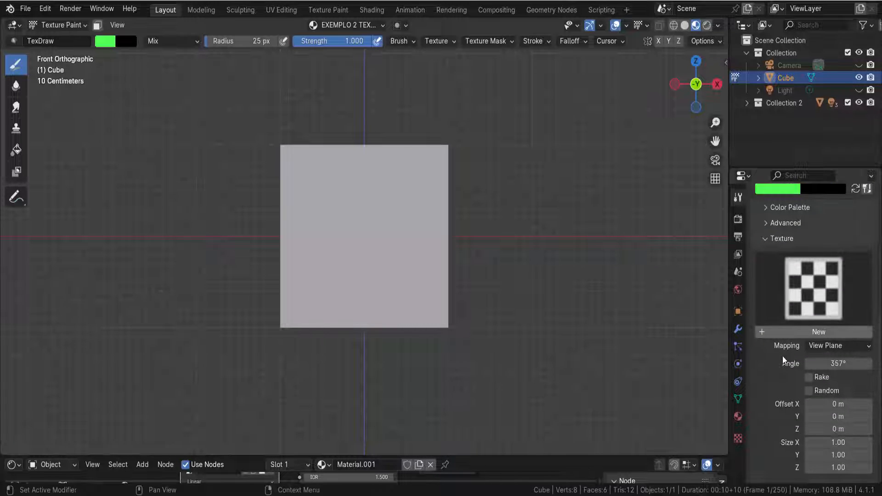
scroll(786, 354, "up", 3)
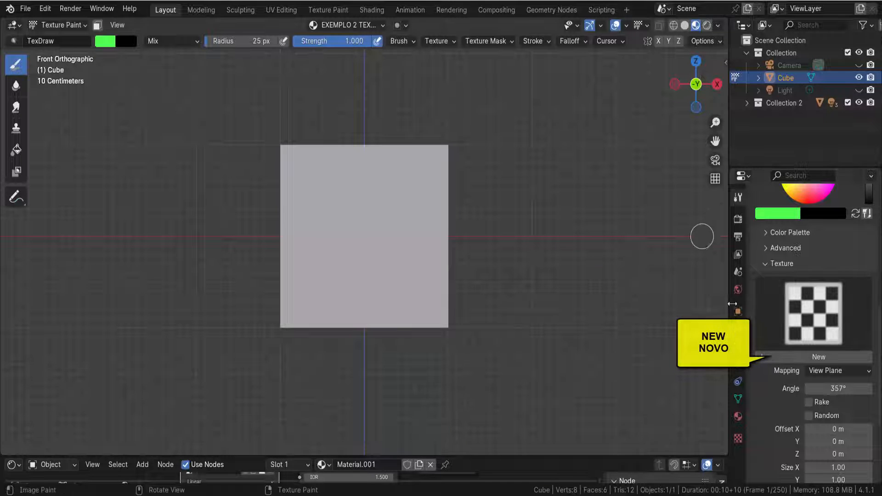
left_click(820, 358)
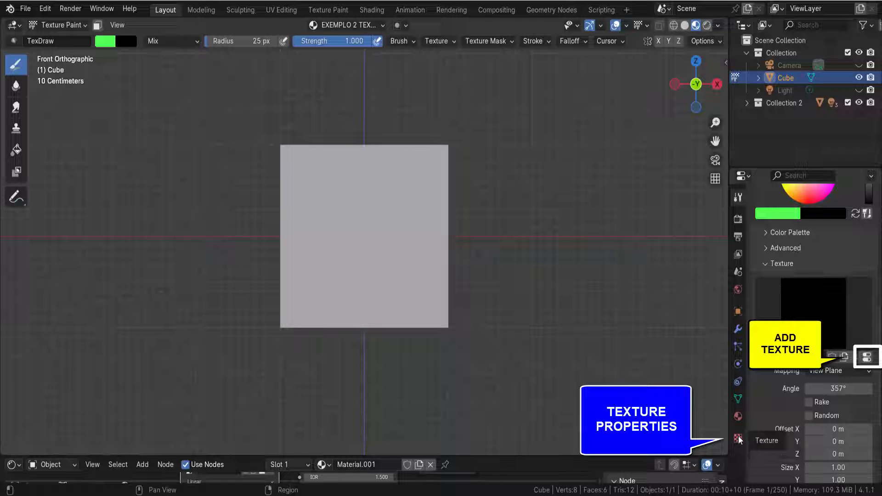
Load MICROFONE 3..png from the Downloads folder as the brush texture's image, keeping the type Image or Movie
left_click(868, 359)
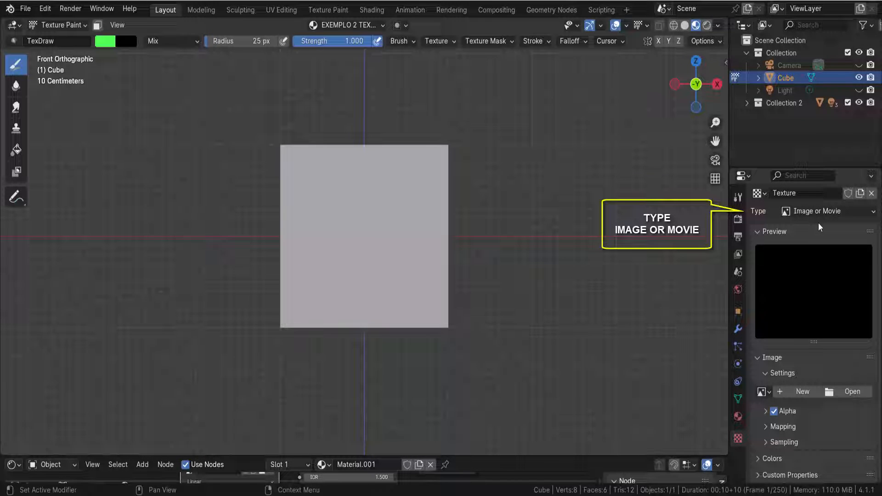
left_click(823, 210)
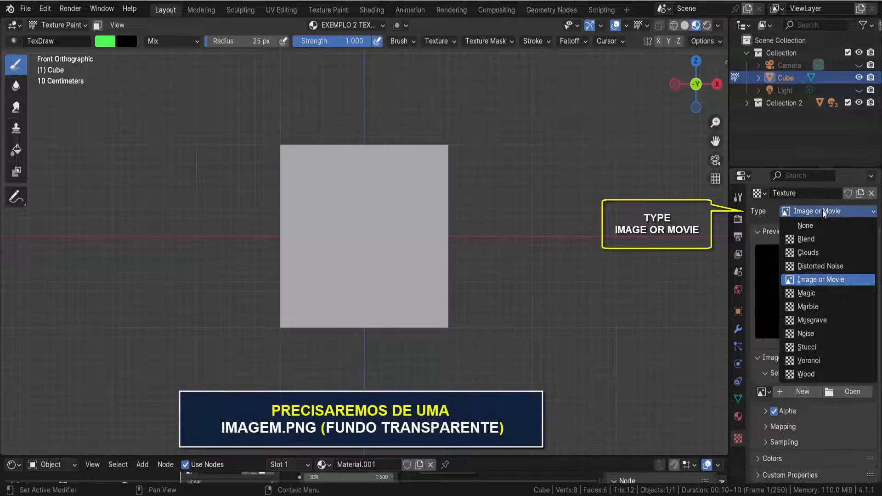
left_click(823, 210)
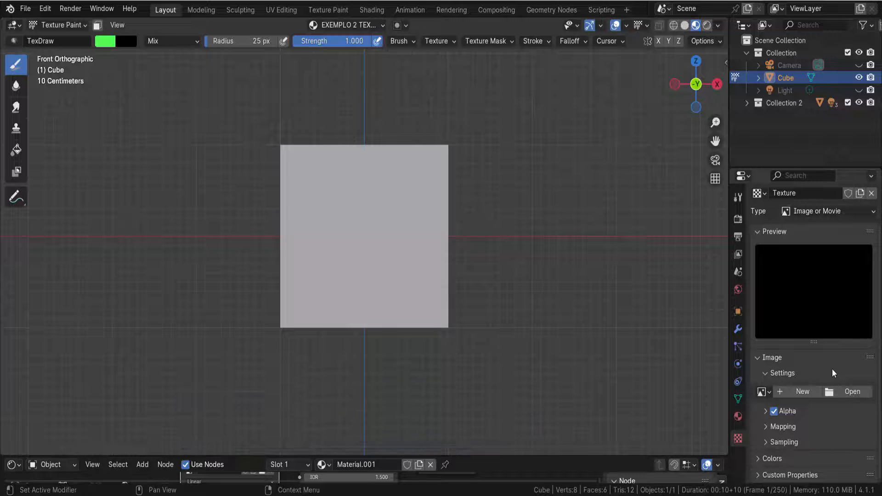
left_click(853, 392)
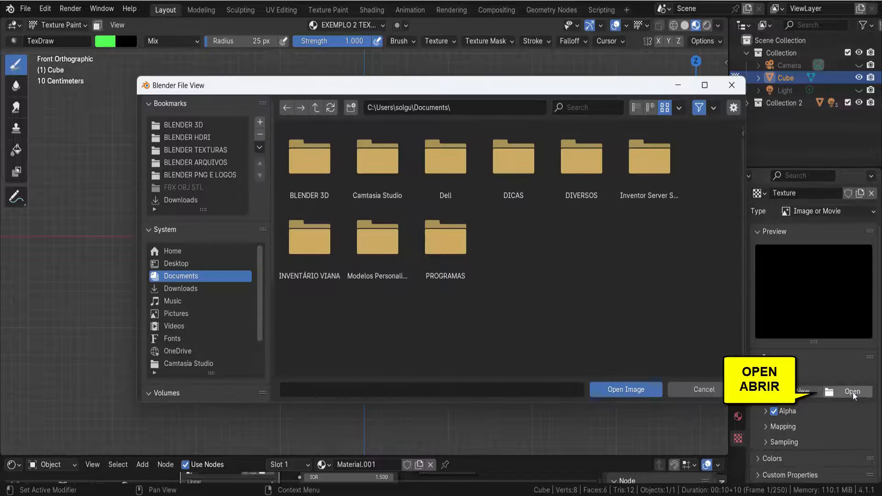
left_click(177, 290)
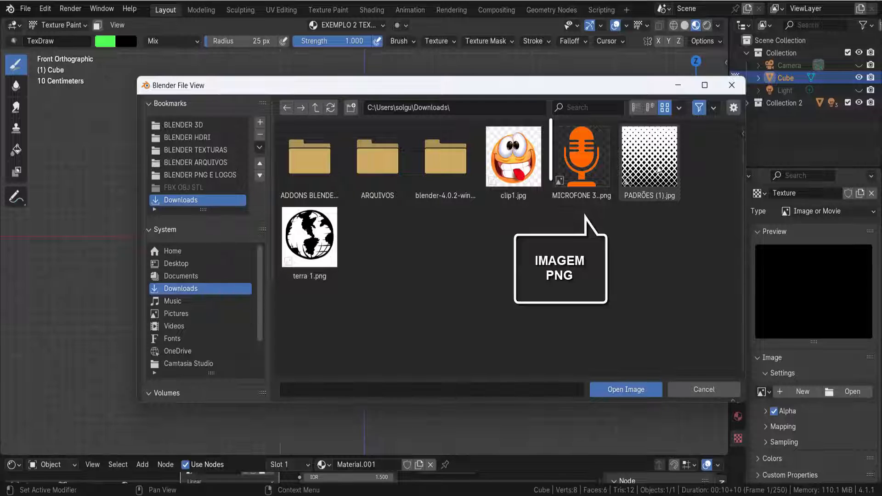
left_click(579, 151)
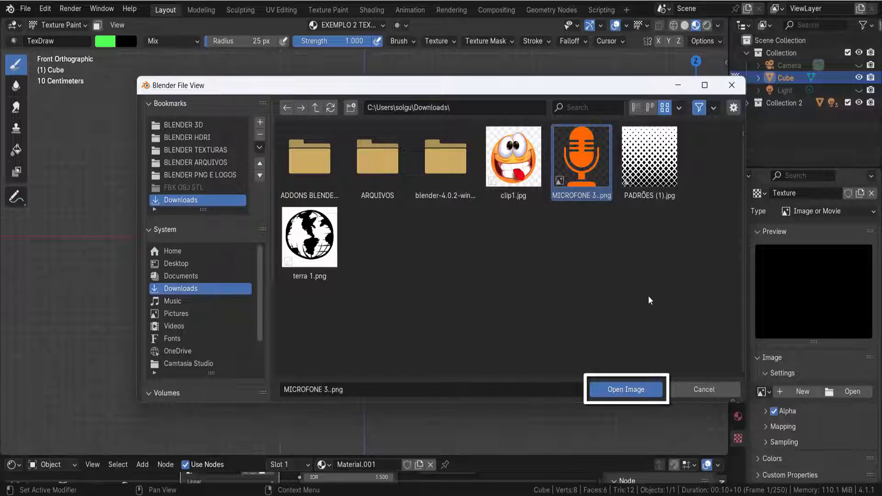
left_click(644, 390)
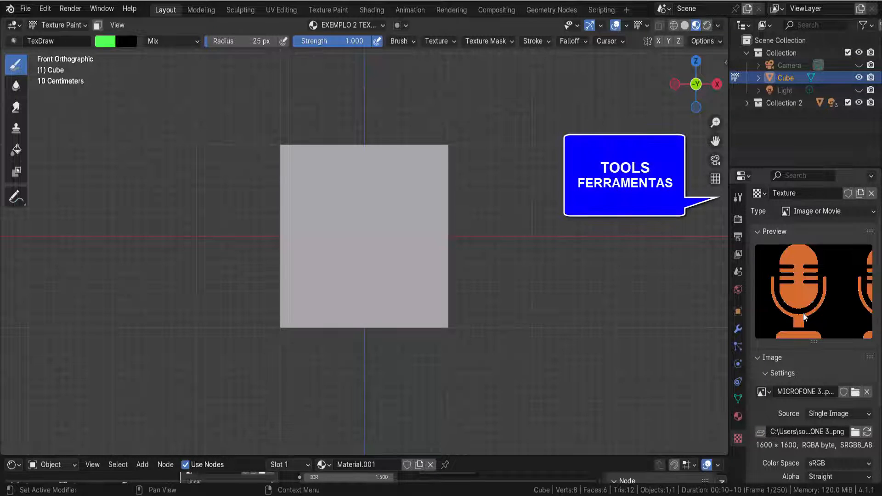
Set the brush texture's mapping to Stencil in the active tool settings
left_click(738, 197)
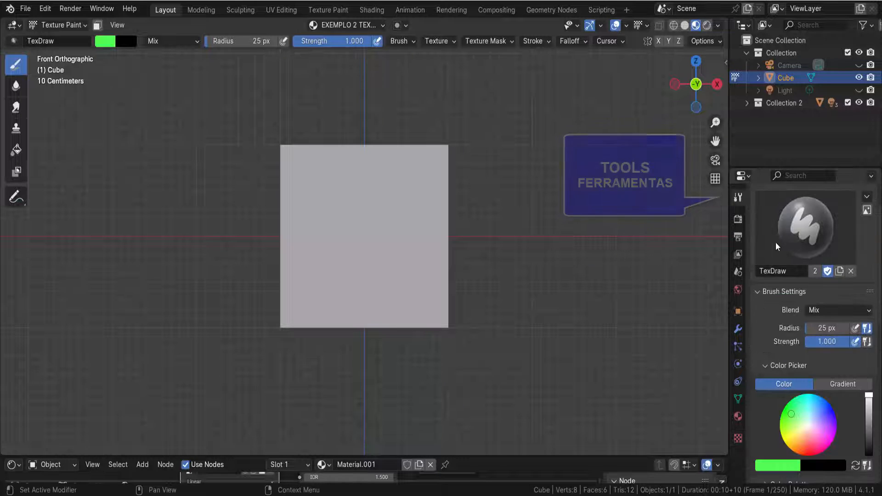
scroll(777, 246, "down", 10)
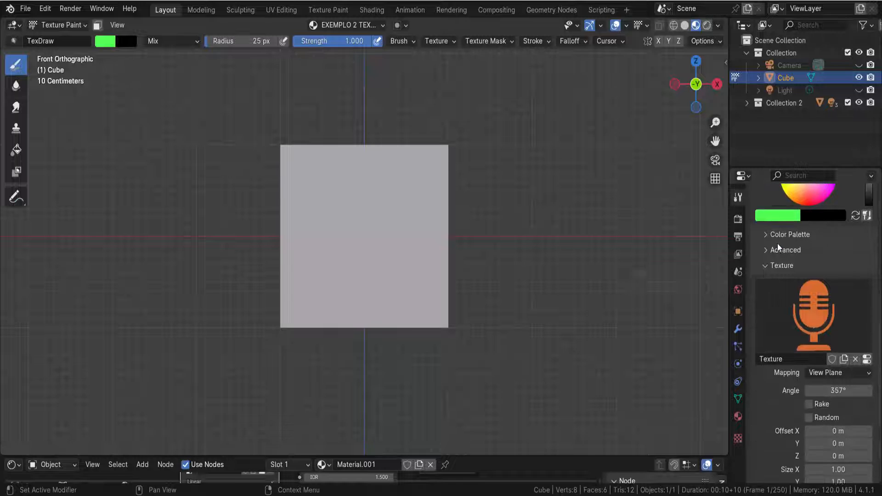
scroll(777, 244, "down", 3)
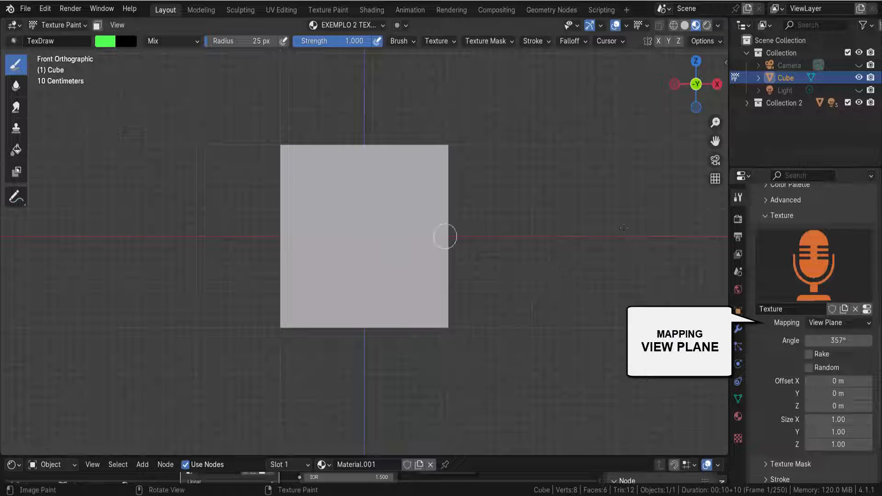
left_click(869, 325)
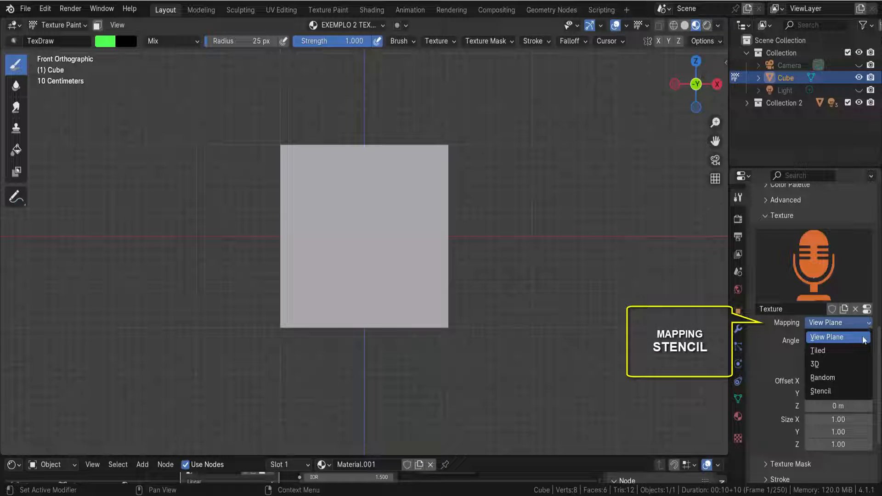
left_click(835, 391)
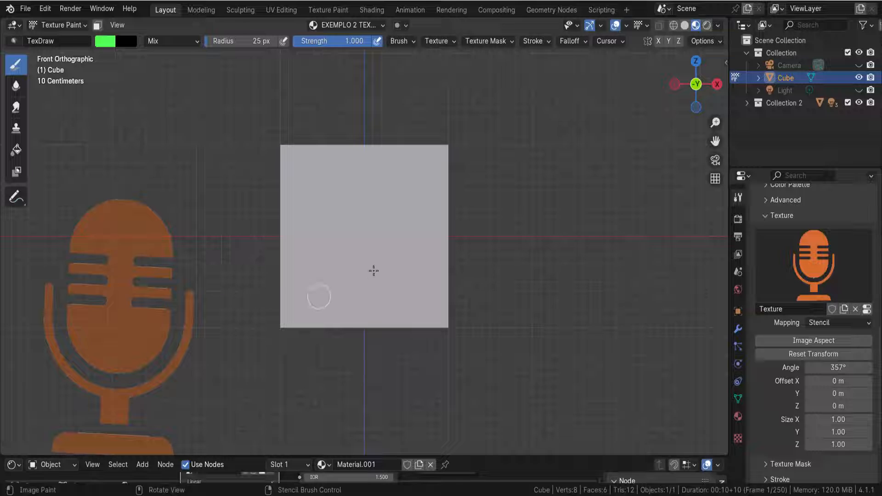
Move the microphone stencil over the cube's front face and scale it down to fit centrally within the face
right_click(346, 266)
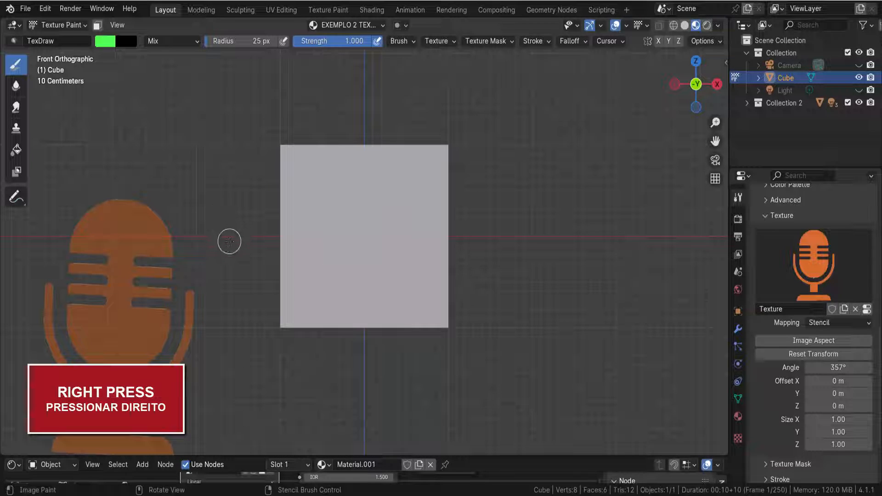
right_click_drag(230, 242, 312, 230)
right_click_drag(417, 196, 476, 154)
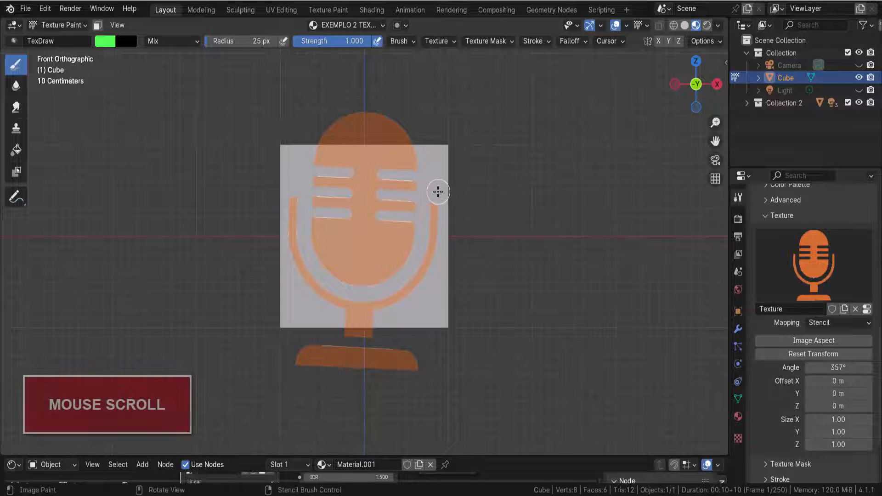
scroll(586, 230, "up", 1)
scroll(586, 230, "up", 3)
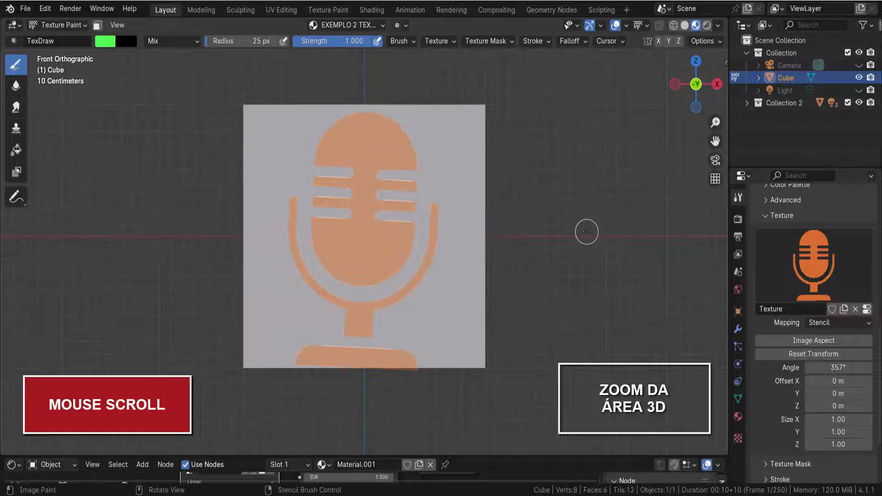
scroll(588, 232, "down", 5)
scroll(588, 234, "up", 2)
scroll(588, 234, "down", 1)
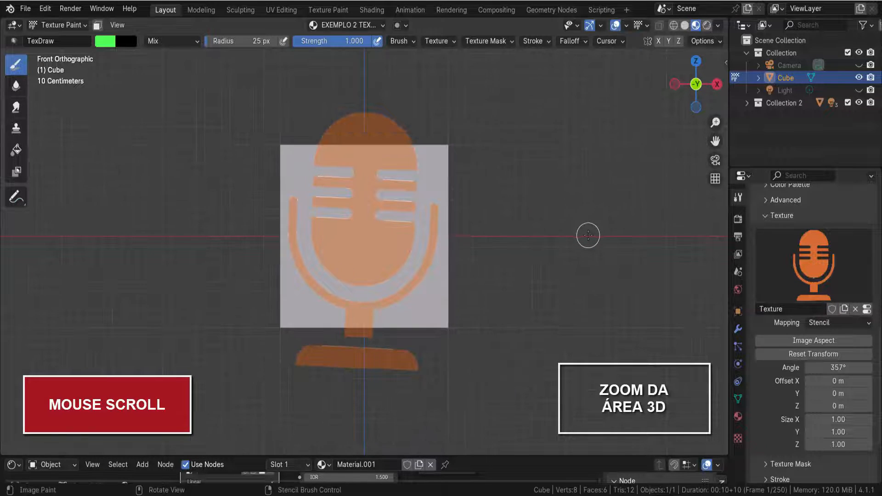
scroll(588, 234, "up", 1)
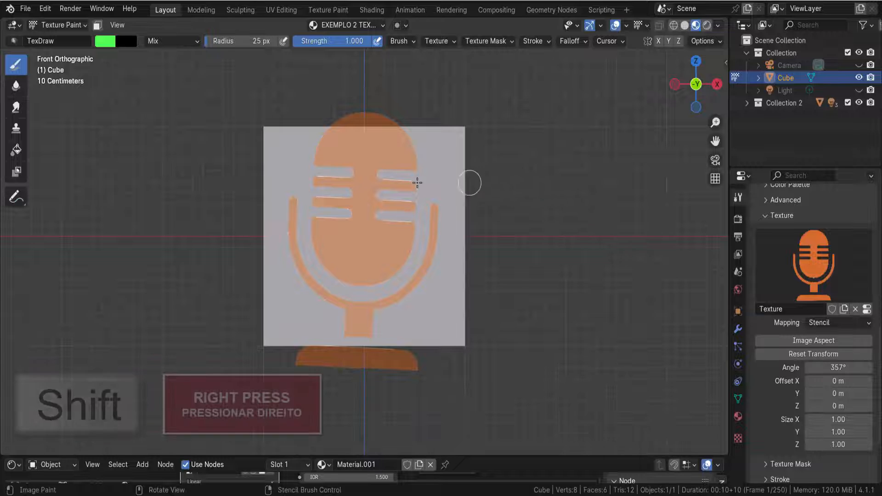
mouse_move(592, 210)
right_mouse_down("shift")
mouse_move(494, 232)
mouse_move(620, 207)
mouse_move(489, 235)
mouse_move(510, 234)
right_mouse_up("shift")
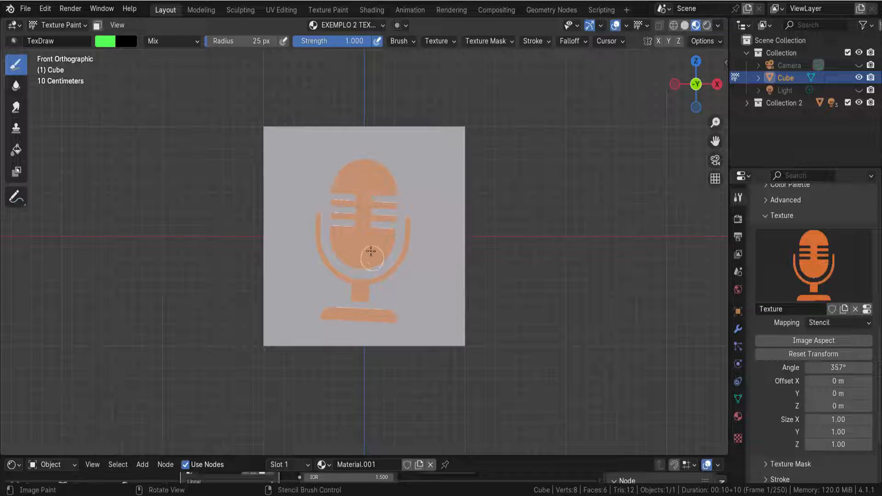
Set the brush color to cyan and its radius to 84 px
left_click(114, 40)
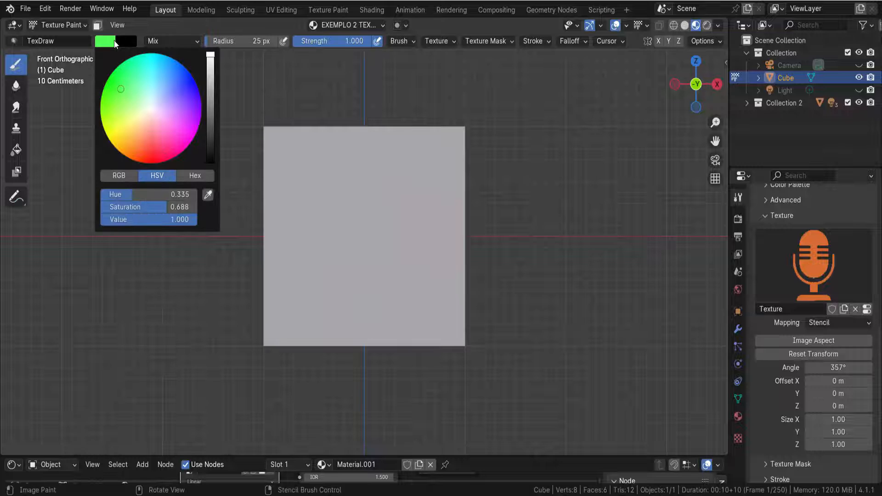
left_click(159, 63)
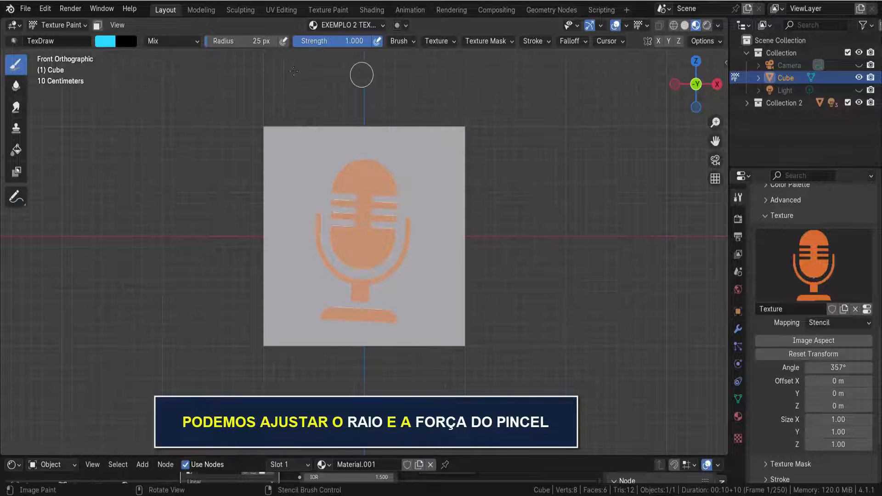
left_click_drag(212, 41, 217, 42)
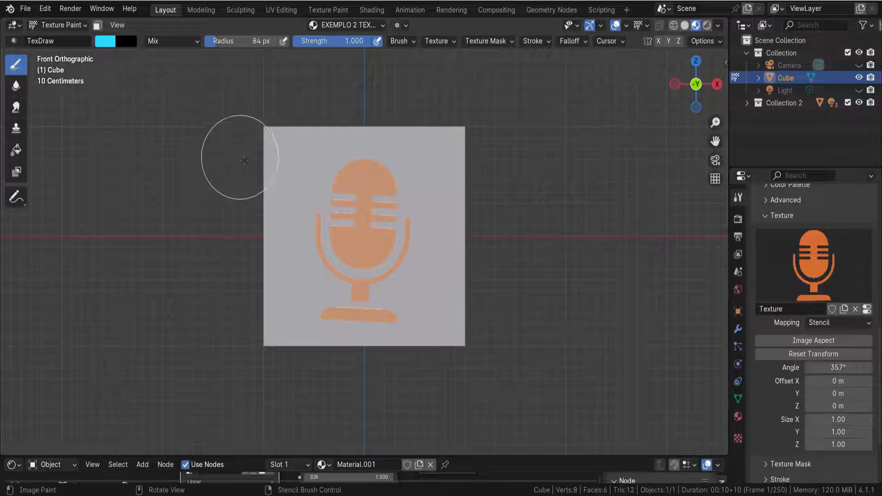
Paint the entire microphone through the stencil onto the cube's front face
mouse_move(273, 170)
left_mouse_down()
mouse_move(346, 181)
mouse_move(393, 167)
mouse_move(336, 175)
left_mouse_up()
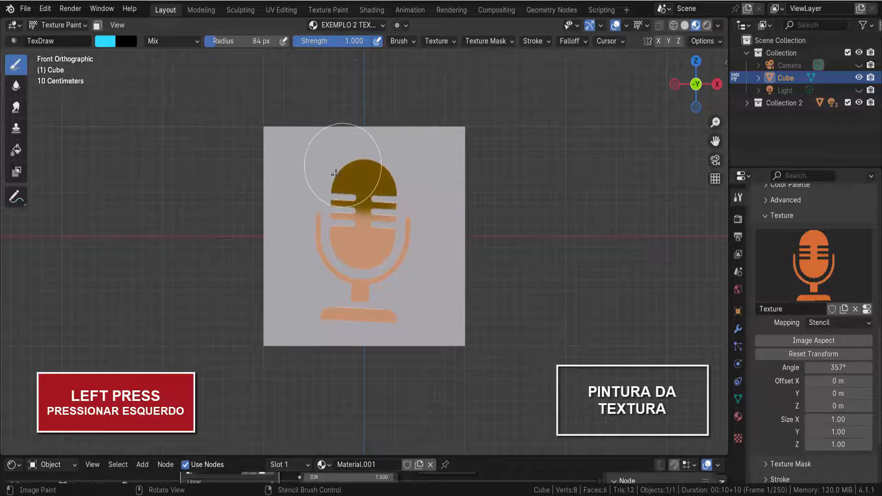
left_click_drag(363, 212, 358, 173)
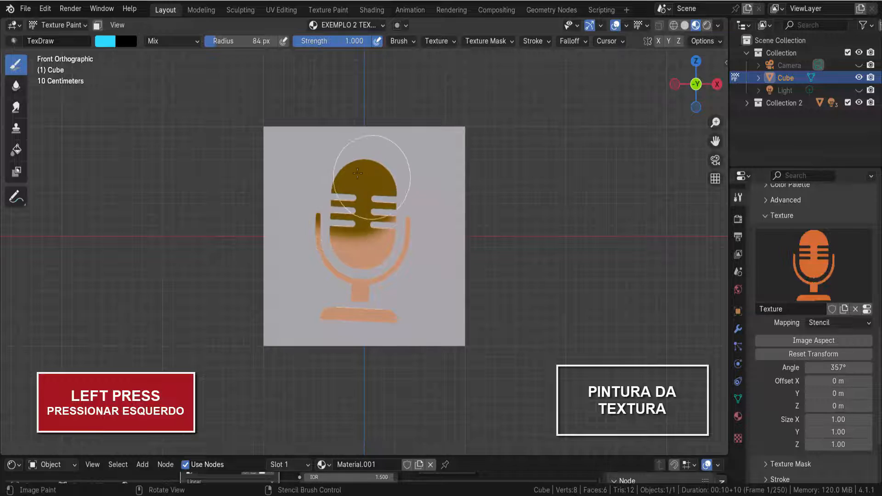
left_click_drag(343, 237, 309, 223)
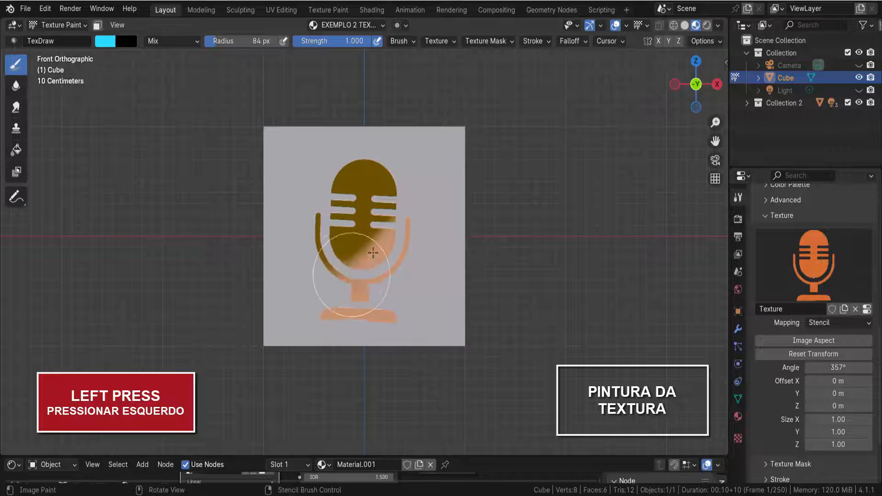
mouse_move(373, 252)
left_mouse_down()
mouse_move(378, 260)
mouse_move(335, 306)
mouse_move(333, 287)
left_mouse_up()
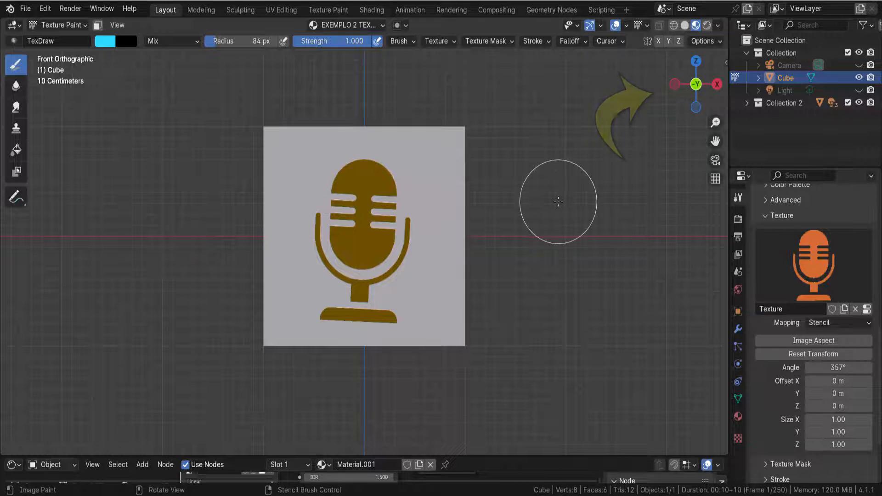
Enlarge the microphone stencil, straighten it to an angle of 359°, and center it over the cube's left (-X) face
mouse_move(555, 198)
middle_mouse_down()
mouse_move(599, 213)
mouse_move(621, 183)
mouse_move(418, 216)
mouse_move(500, 234)
mouse_move(618, 210)
middle_mouse_up()
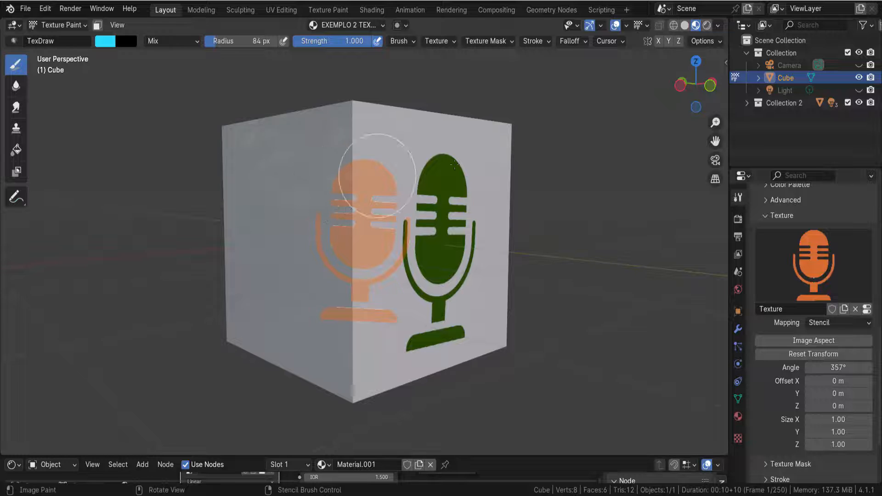
left_click(677, 87)
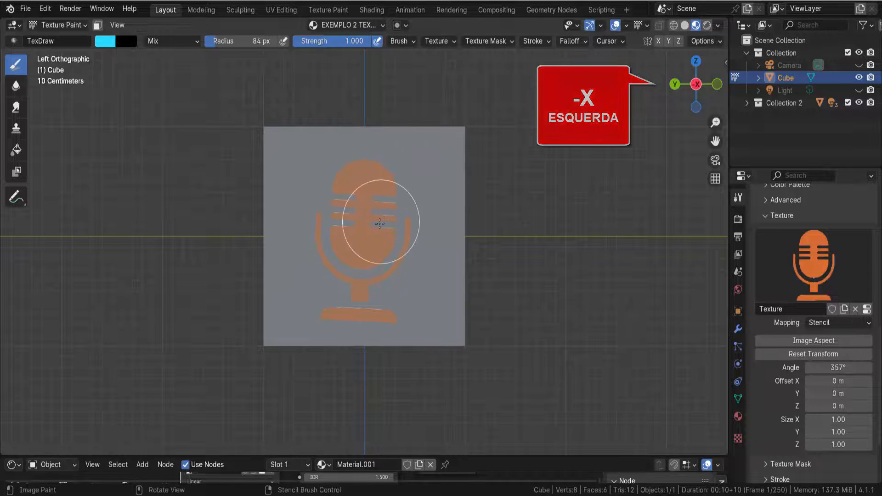
right_click_drag(491, 256, 533, 211, "shift")
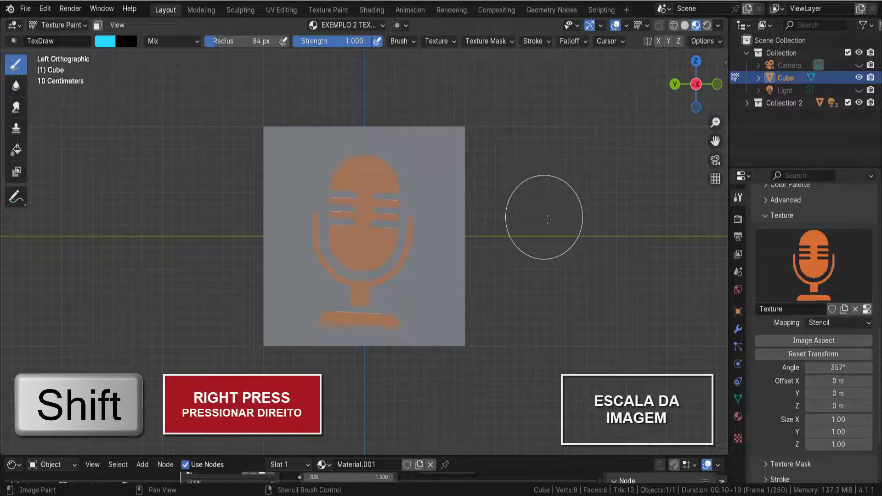
right_click_drag(569, 235, 601, 229, "shift")
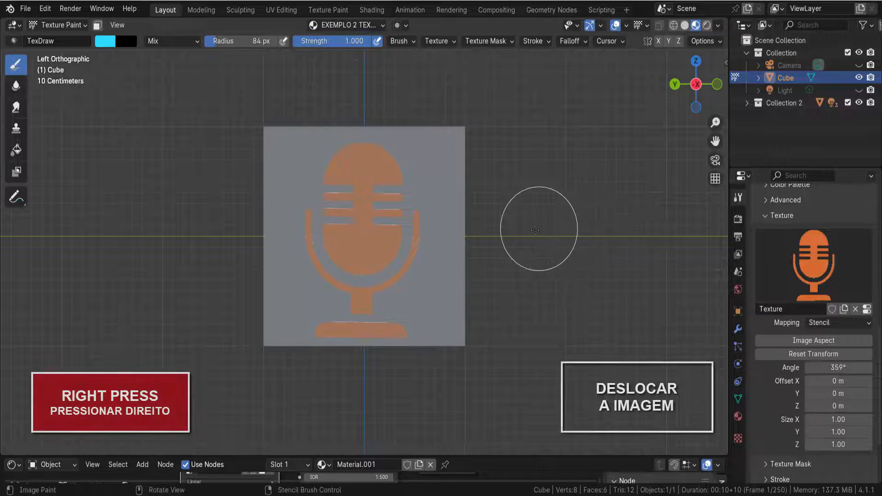
right_click_drag(536, 230, 537, 228)
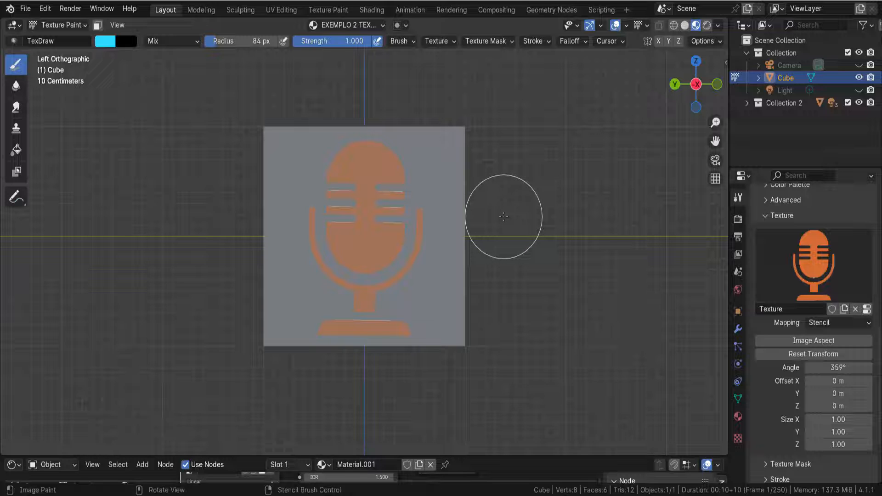
Set the brush color to orange-red and paint the entire microphone through the stencil onto the cube's left face
left_click(114, 42)
left_click(110, 43)
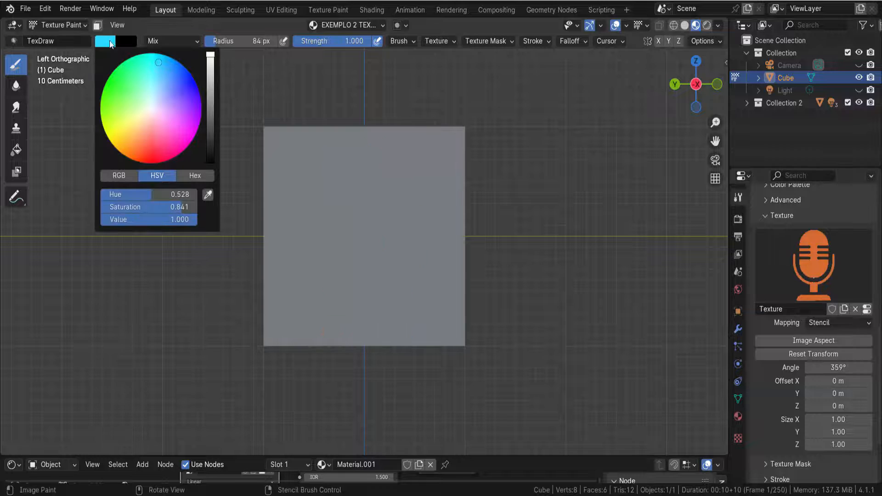
left_click(145, 156)
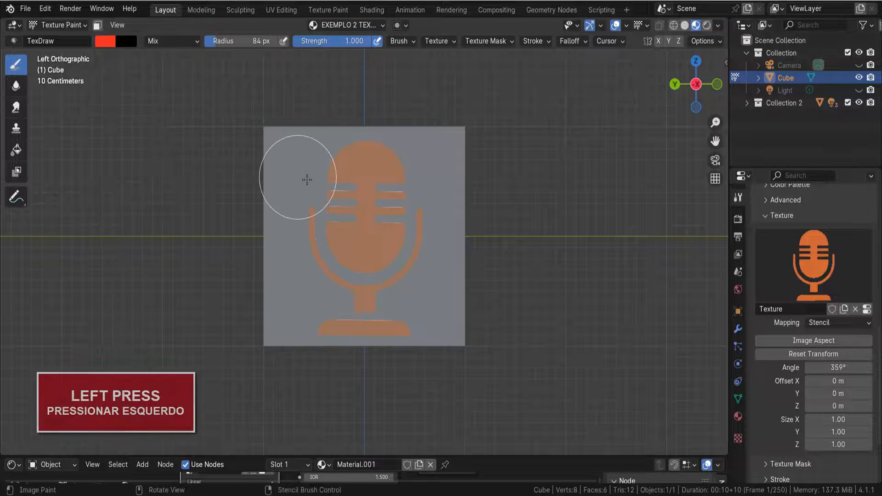
mouse_move(333, 161)
left_mouse_down()
mouse_move(316, 168)
mouse_move(382, 160)
mouse_move(391, 177)
left_mouse_up()
mouse_move(343, 196)
left_mouse_down()
mouse_move(384, 188)
mouse_move(339, 220)
mouse_move(358, 246)
left_mouse_up()
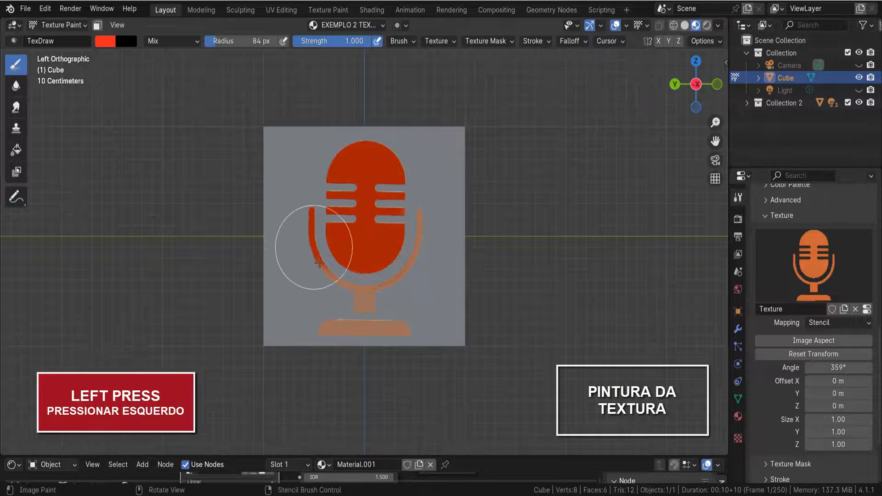
mouse_move(373, 279)
left_mouse_down()
mouse_move(410, 207)
mouse_move(321, 325)
mouse_move(386, 321)
mouse_move(336, 321)
left_mouse_up()
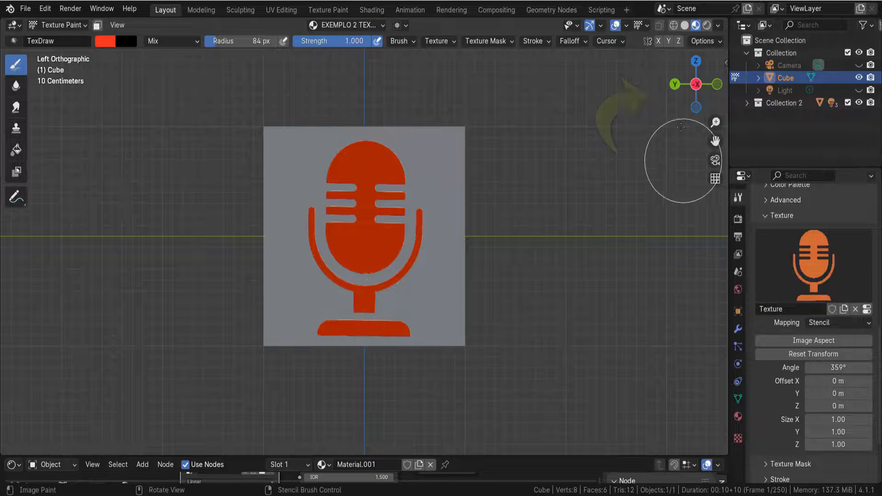
Face the cube's top (Z) side straight on and set the brush texture's mapping to Tiled
mouse_move(690, 93)
left_mouse_down()
mouse_move(651, 98)
mouse_move(699, 97)
mouse_move(661, 114)
mouse_move(676, 110)
left_mouse_up()
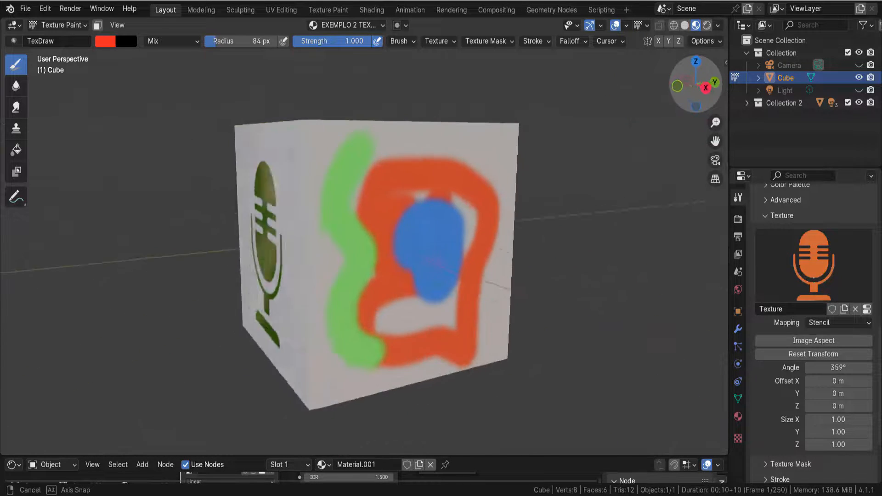
mouse_move(696, 85)
left_mouse_down()
mouse_move(682, 93)
mouse_move(698, 95)
mouse_move(698, 72)
left_mouse_up()
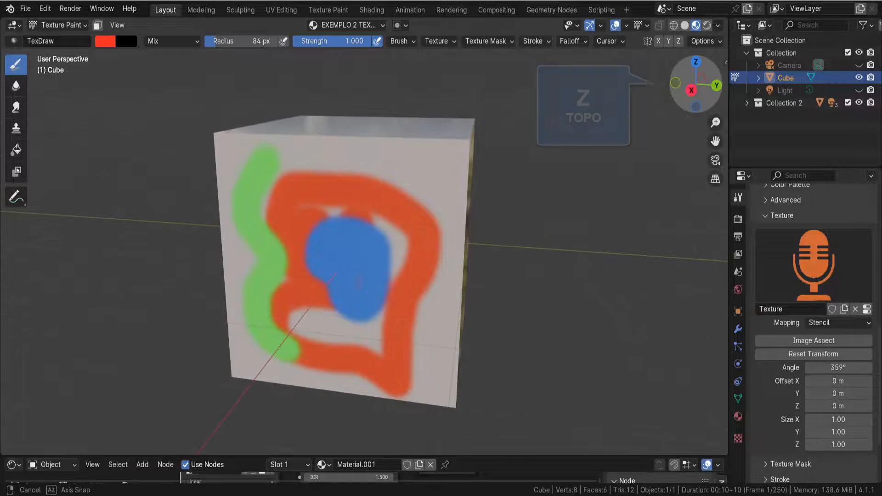
left_click(695, 62)
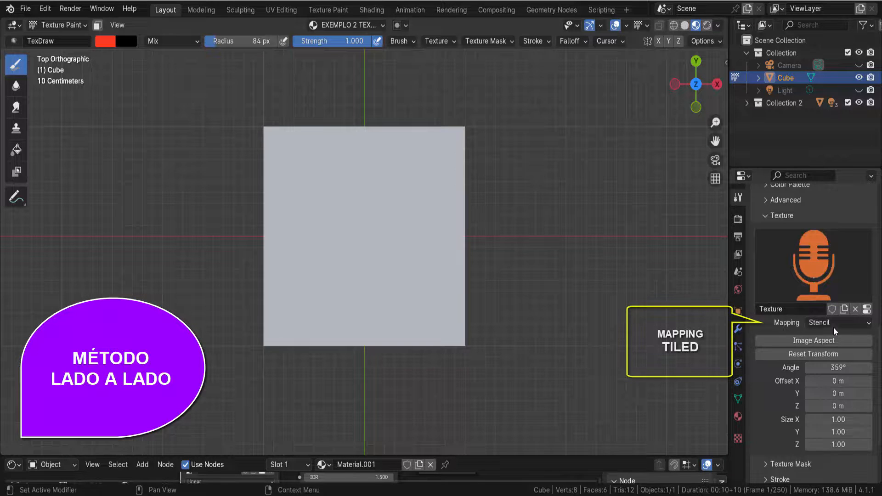
left_click(871, 323)
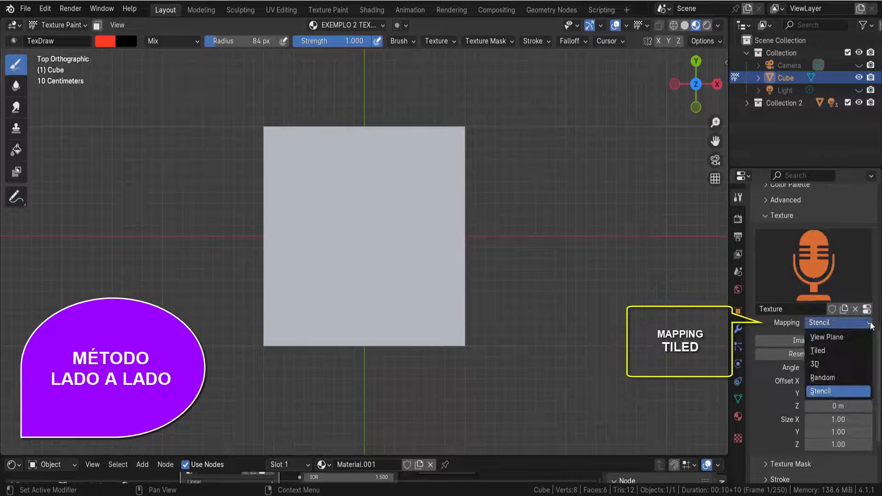
left_click(817, 350)
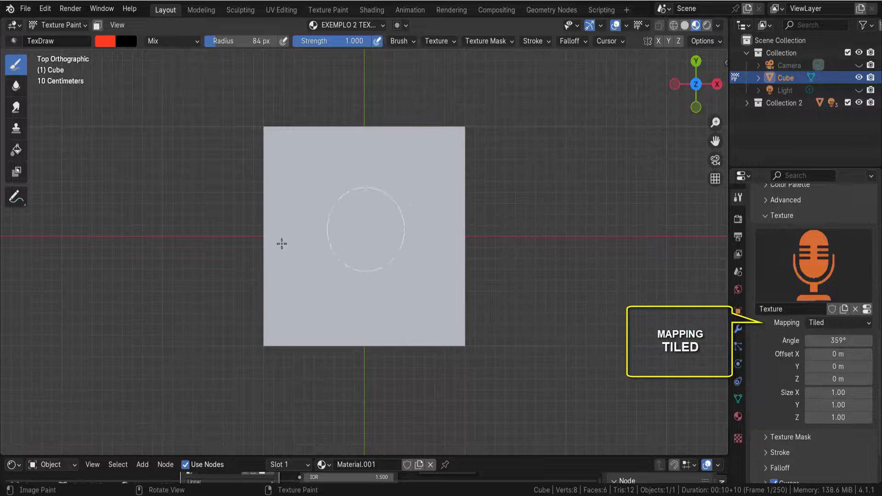
Paint the repeating orange-red microphone pattern over the cube's entire top face
mouse_move(298, 169)
left_mouse_down()
mouse_move(305, 162)
mouse_move(374, 170)
mouse_move(331, 181)
mouse_move(377, 222)
mouse_move(331, 203)
mouse_move(310, 231)
mouse_move(374, 253)
mouse_move(306, 272)
left_mouse_up()
mouse_move(281, 305)
left_mouse_down()
mouse_move(319, 323)
mouse_move(390, 321)
mouse_move(414, 235)
left_mouse_up()
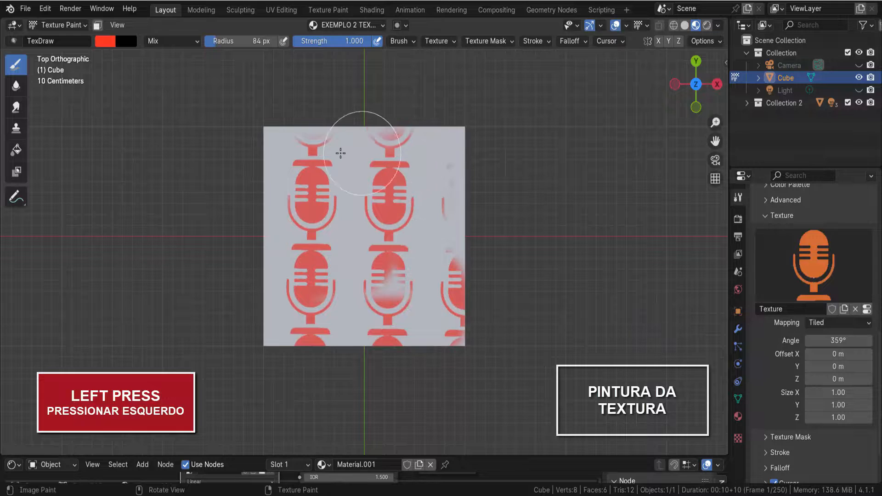
left_click_drag(273, 162, 345, 302)
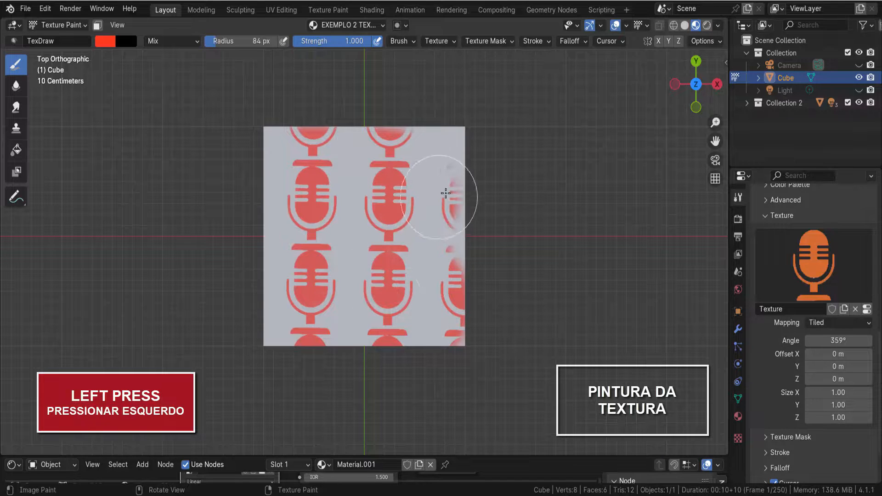
mouse_move(342, 134)
left_mouse_down()
mouse_move(256, 227)
mouse_move(445, 315)
left_mouse_up()
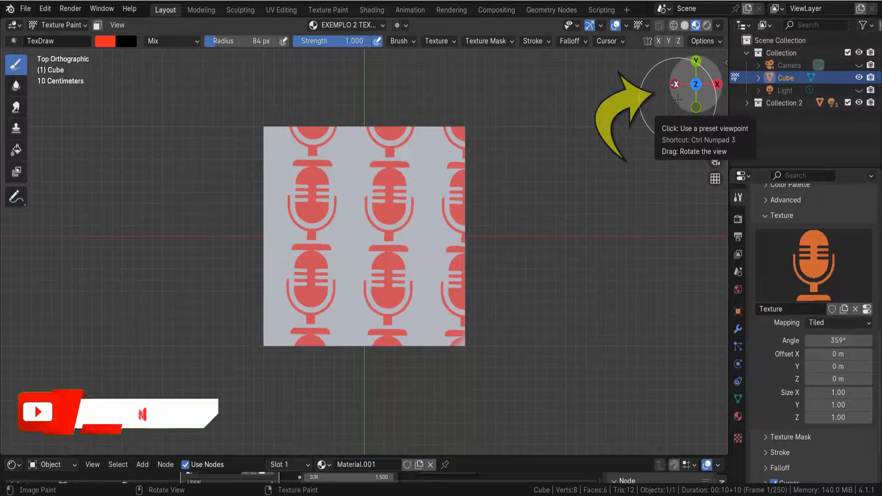
mouse_move(691, 92)
left_mouse_down()
mouse_move(721, 76)
mouse_move(662, 88)
mouse_move(643, 133)
mouse_move(694, 110)
mouse_move(688, 78)
mouse_move(649, 93)
mouse_move(706, 105)
mouse_move(687, 79)
mouse_move(659, 102)
mouse_move(709, 88)
mouse_move(667, 75)
mouse_move(681, 90)
left_mouse_up()
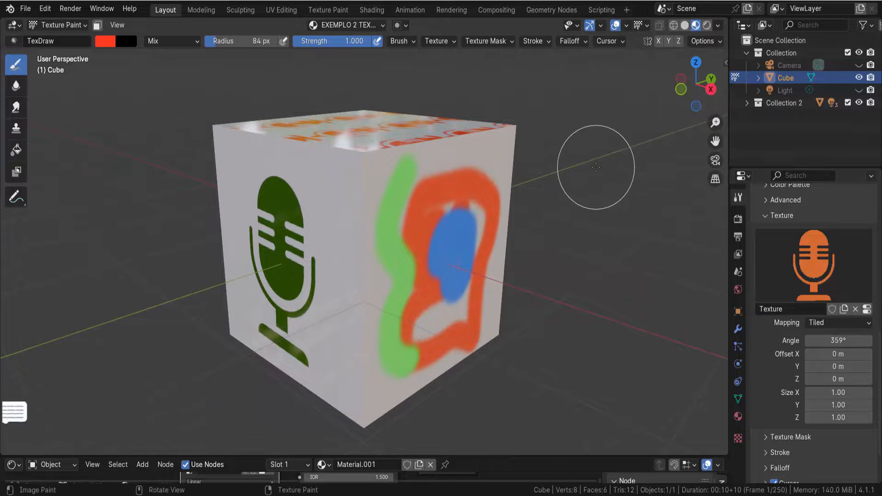